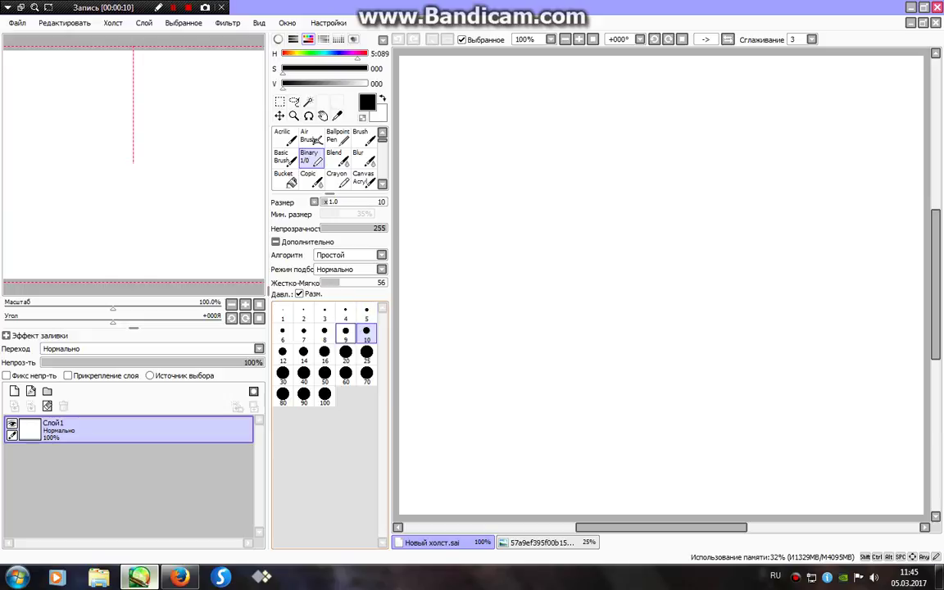
- With the Binary pen at size 8, sketch the character's rounded chin, parted bangs and outer hair outline in black
click(326, 334)
mouse_move(497, 123)
mouse_down()
mouse_move(498, 175)
mouse_move(555, 239)
mouse_move(678, 227)
mouse_move(726, 157)
mouse_move(723, 92)
mouse_up()
mouse_move(611, 100)
mouse_down()
mouse_move(597, 143)
mouse_move(492, 266)
mouse_move(496, 201)
mouse_move(479, 82)
mouse_up()
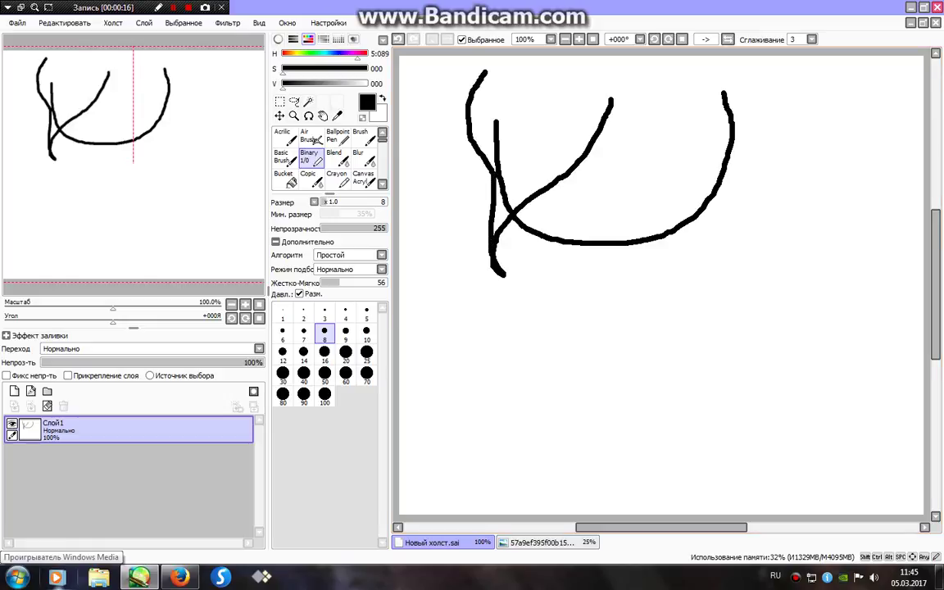
key(ctrl+z)
mouse_move(588, 97)
mouse_down()
mouse_move(506, 209)
mouse_move(525, 275)
mouse_move(486, 211)
mouse_move(496, 84)
mouse_up()
mouse_move(592, 119)
mouse_down()
mouse_move(674, 223)
mouse_move(649, 299)
mouse_move(676, 290)
mouse_move(753, 178)
mouse_move(650, 49)
mouse_up()
drag(496, 56, 482, 90)
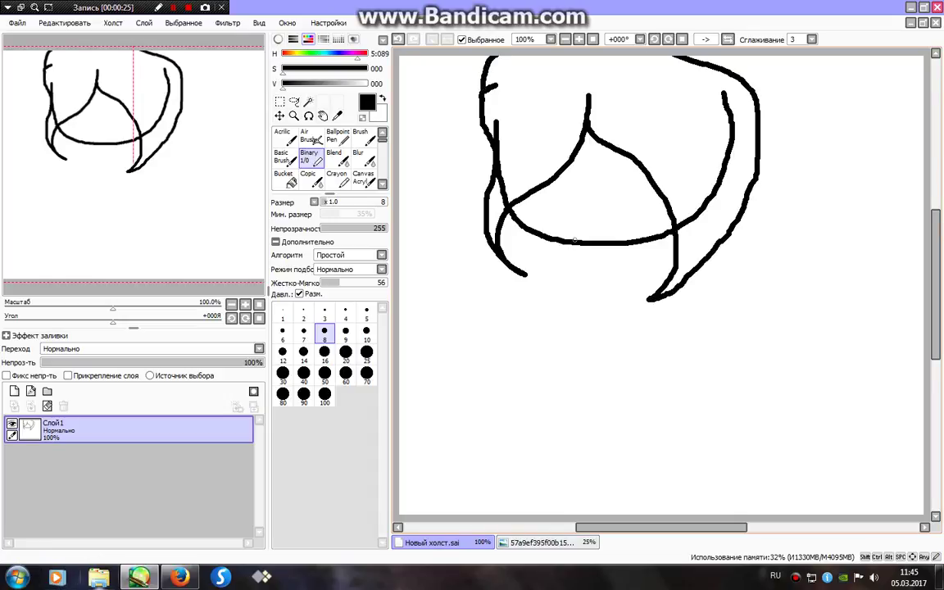
- Draw the neck, two arms with spread fingers, and a narrow torso with neckline and sleeve details below the head
mouse_move(576, 241)
mouse_down()
mouse_move(579, 275)
mouse_move(577, 258)
mouse_move(559, 272)
mouse_move(535, 330)
mouse_move(513, 344)
mouse_move(532, 346)
mouse_move(522, 360)
mouse_move(572, 347)
mouse_move(563, 334)
mouse_move(577, 285)
mouse_up()
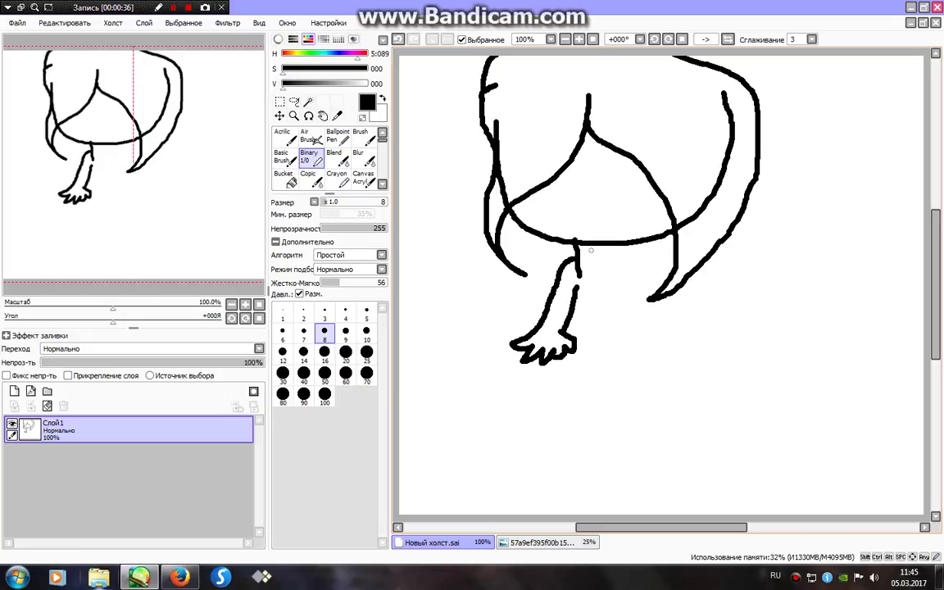
mouse_move(604, 244)
mouse_down()
mouse_move(618, 276)
mouse_move(606, 294)
mouse_up()
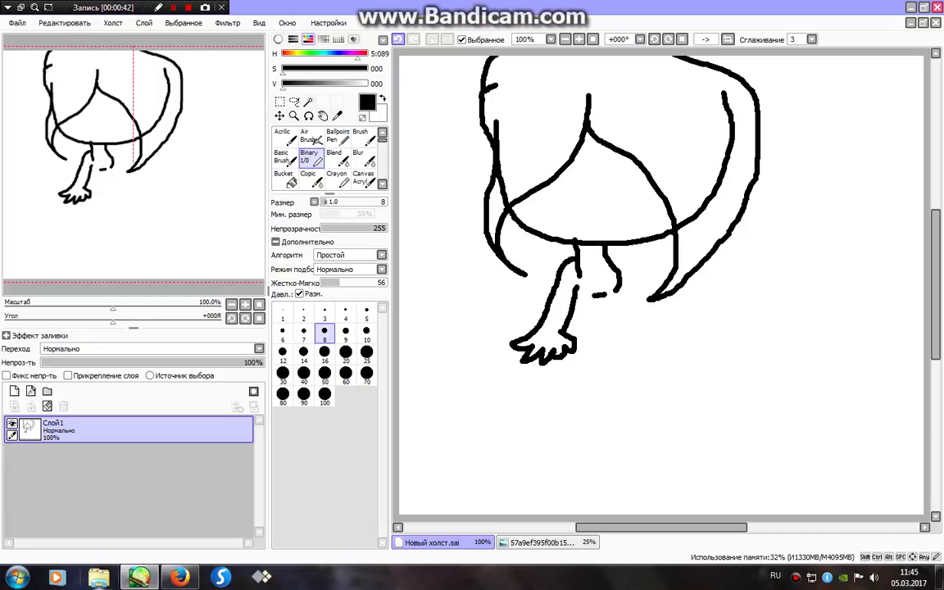
key(ctrl+z)
key(ctrl+z)
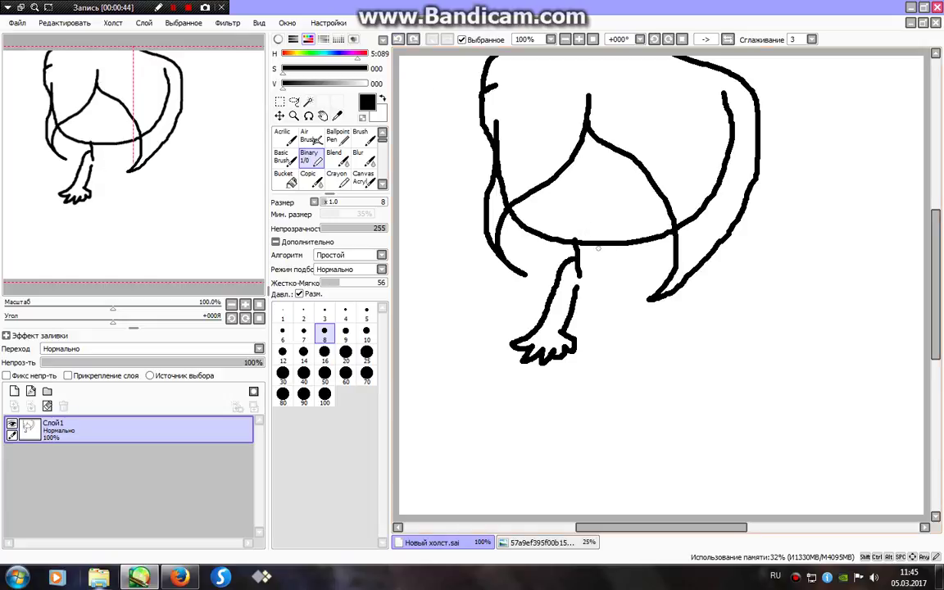
mouse_move(599, 247)
mouse_down()
mouse_move(600, 289)
mouse_move(589, 295)
mouse_move(607, 265)
mouse_move(618, 330)
mouse_move(640, 344)
mouse_move(624, 347)
mouse_move(637, 355)
mouse_move(623, 357)
mouse_move(627, 367)
mouse_move(613, 360)
mouse_move(615, 371)
mouse_move(605, 300)
mouse_up()
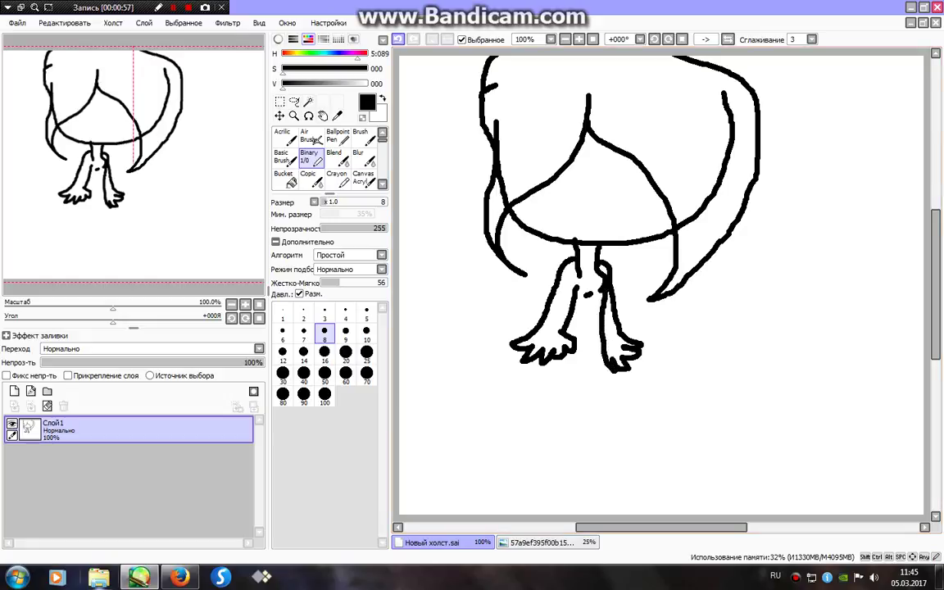
mouse_move(578, 283)
mouse_down()
mouse_move(577, 350)
mouse_move(606, 351)
mouse_up()
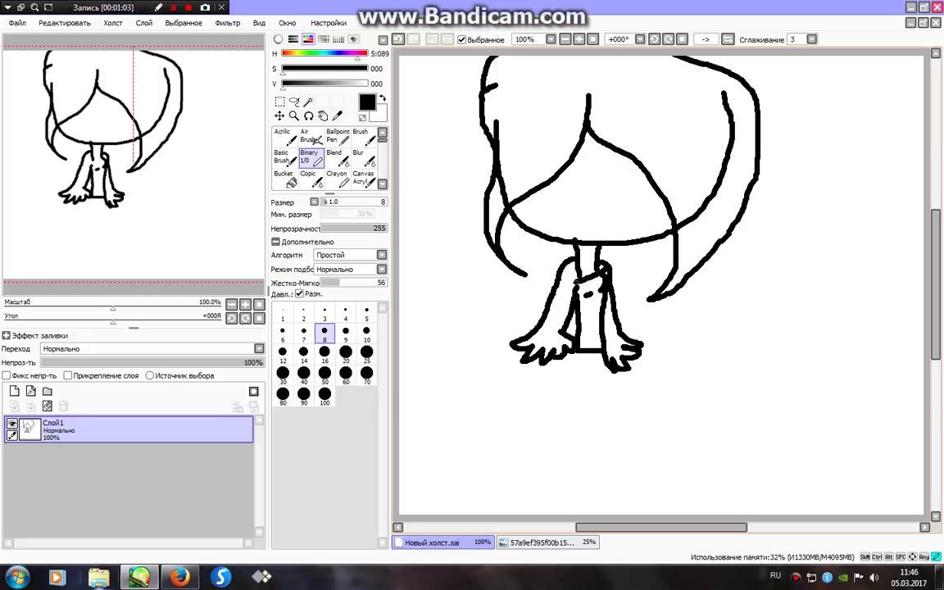
mouse_move(556, 282)
mouse_down()
mouse_move(575, 295)
mouse_move(578, 426)
mouse_up()
key(ctrl+z)
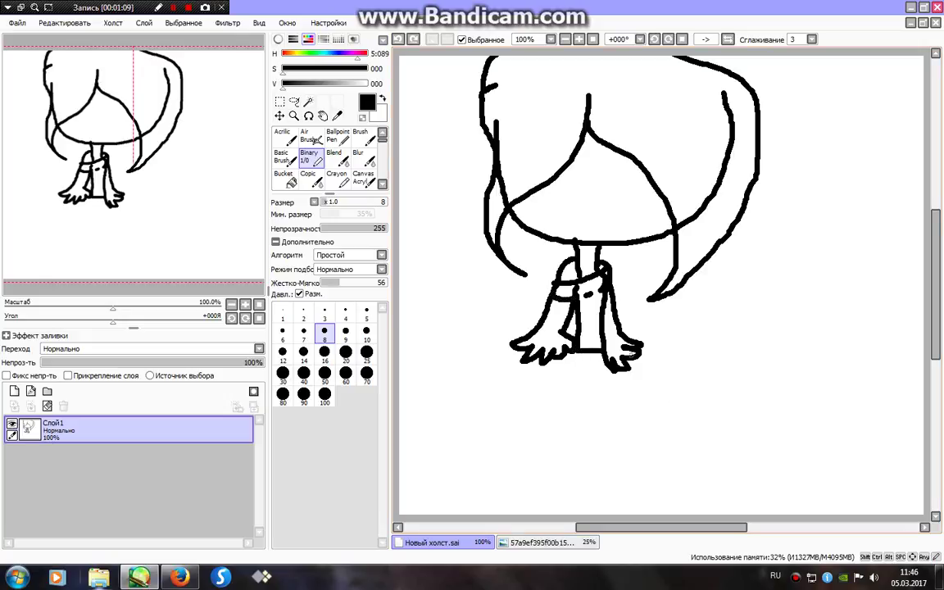
- Draw a flared skirt below the waist and two straight legs with a horizontal stocking line beneath the hem
mouse_move(573, 357)
mouse_down()
mouse_move(571, 479)
mouse_move(631, 473)
mouse_move(652, 459)
mouse_move(628, 422)
mouse_move(610, 369)
mouse_up()
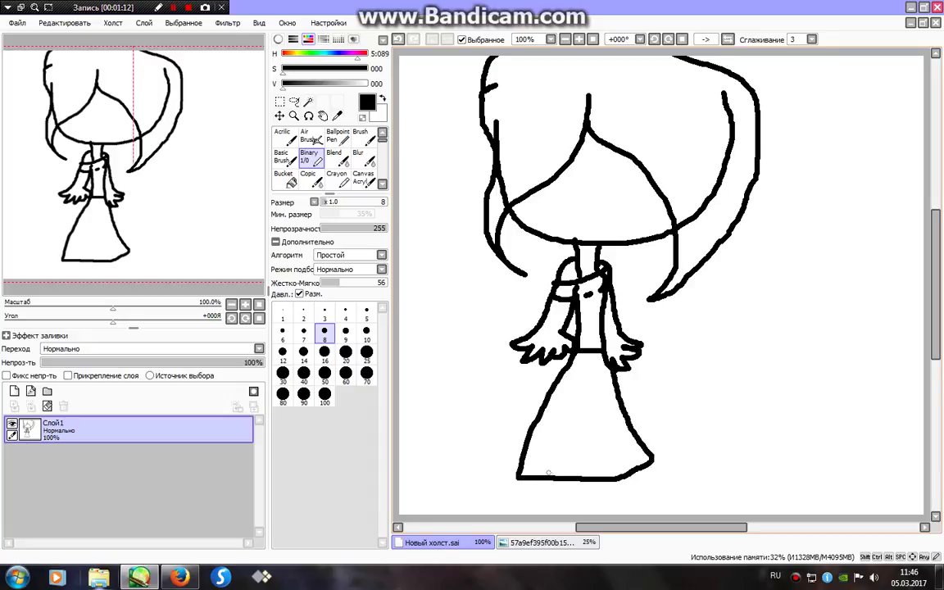
drag(555, 480, 555, 515)
drag(629, 480, 629, 515)
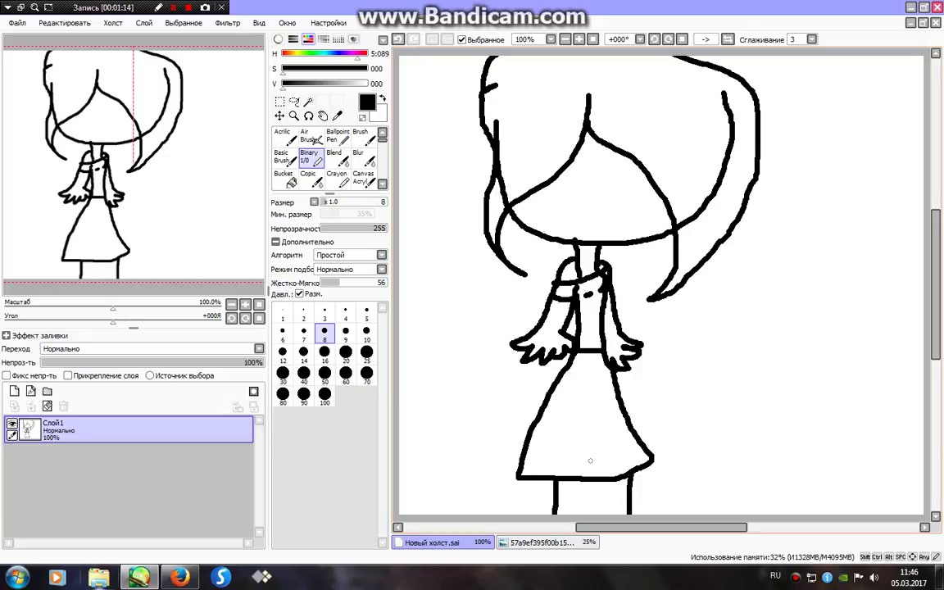
drag(592, 478, 592, 515)
drag(554, 486, 632, 486)
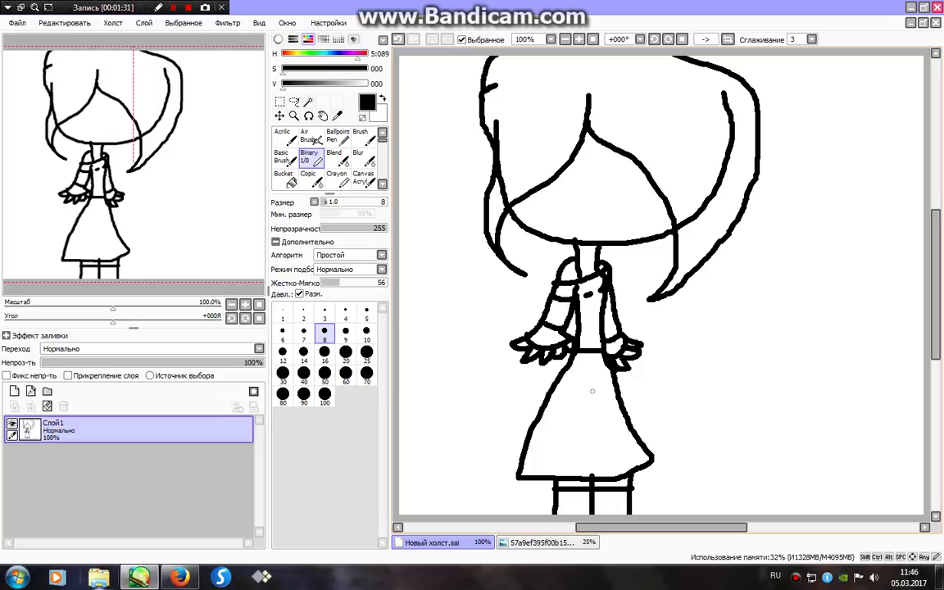
- Blacken the backs of both hands as fingerless gloves, using the Bucket and the Binary pen
drag(548, 332, 544, 339)
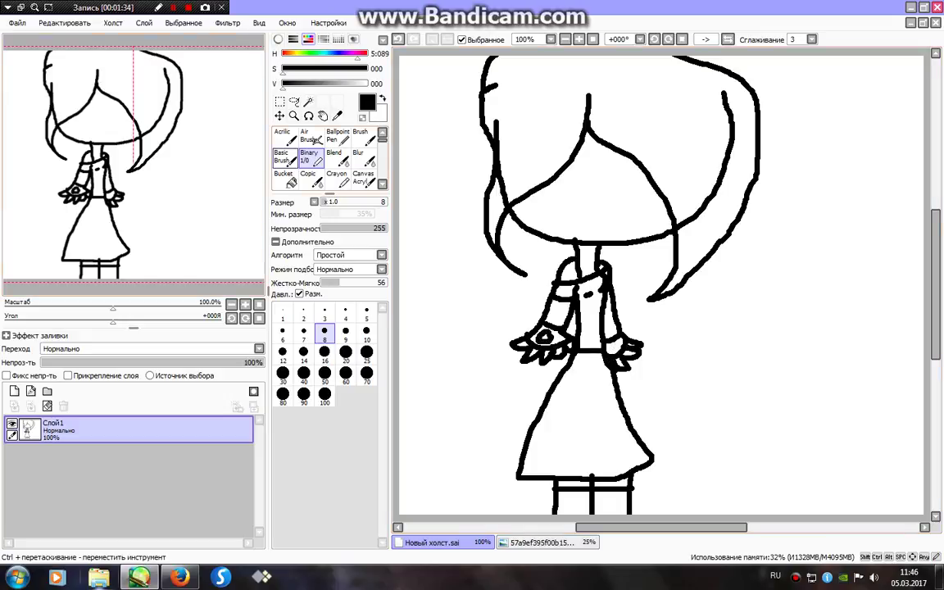
click(284, 178)
click(558, 337)
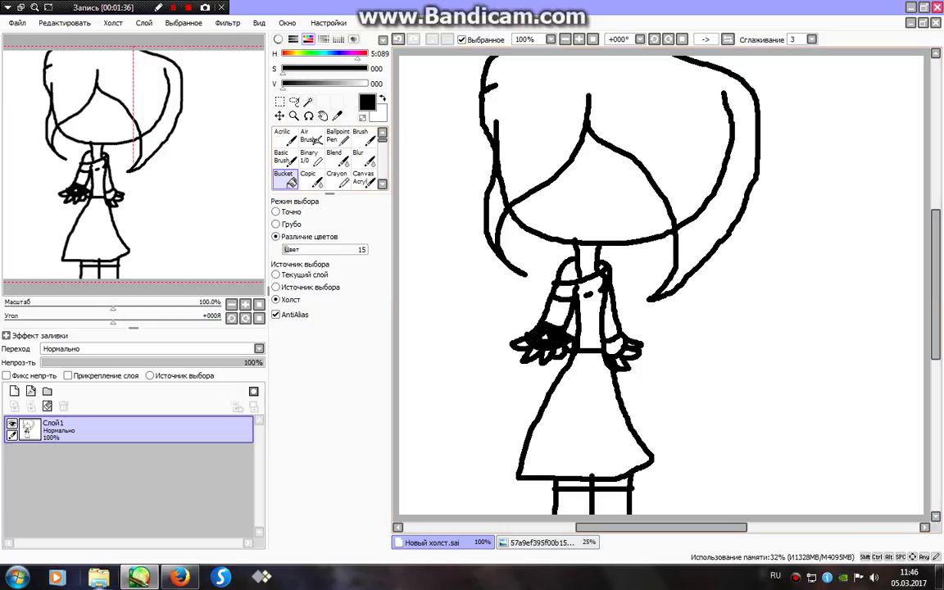
click(310, 158)
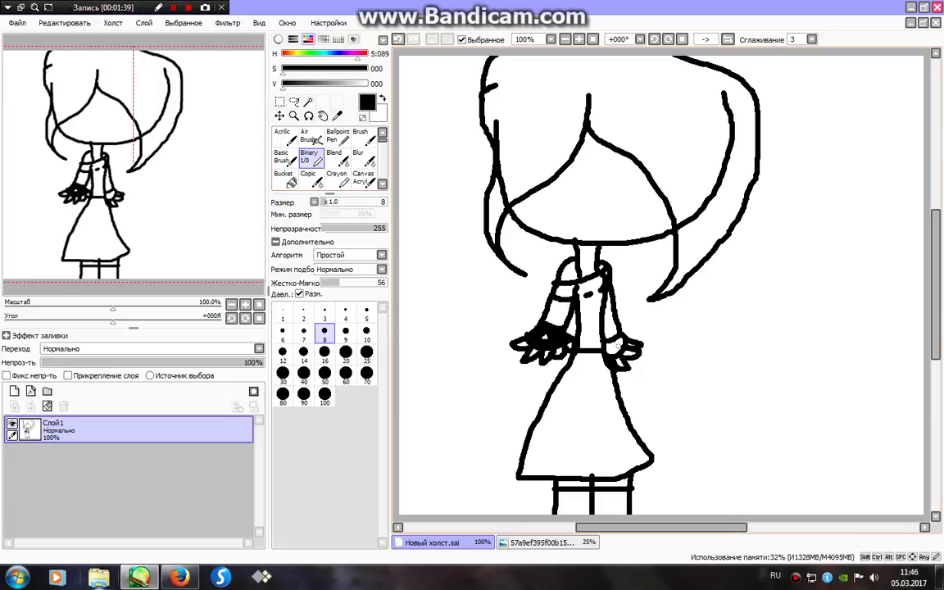
mouse_move(616, 343)
mouse_down()
mouse_move(621, 350)
mouse_move(617, 340)
mouse_up()
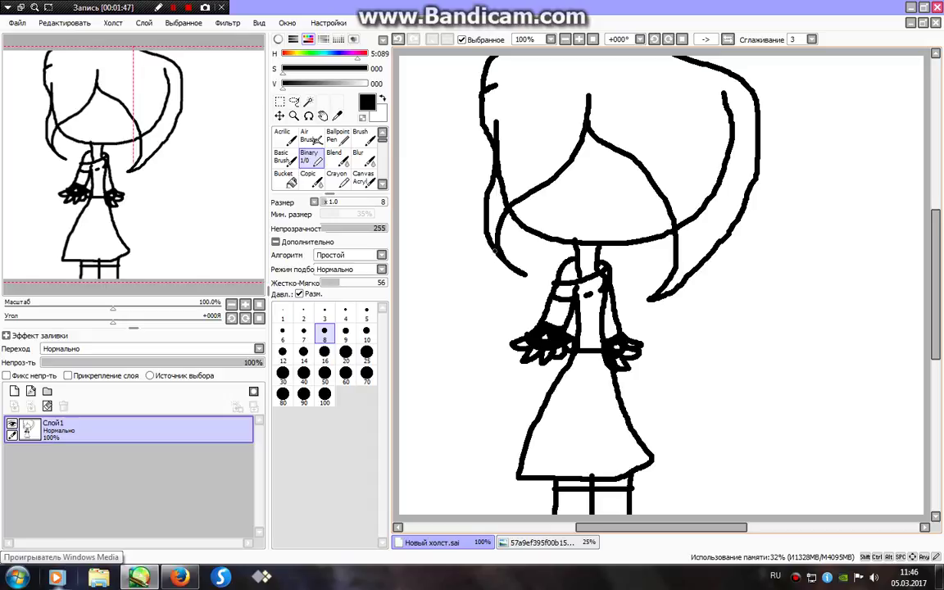
- Draw long wavy hair with curled, pointed ends flowing down both sides of the body
mouse_move(498, 281)
mouse_down()
mouse_move(408, 472)
mouse_move(442, 426)
mouse_move(481, 470)
mouse_move(498, 514)
mouse_up()
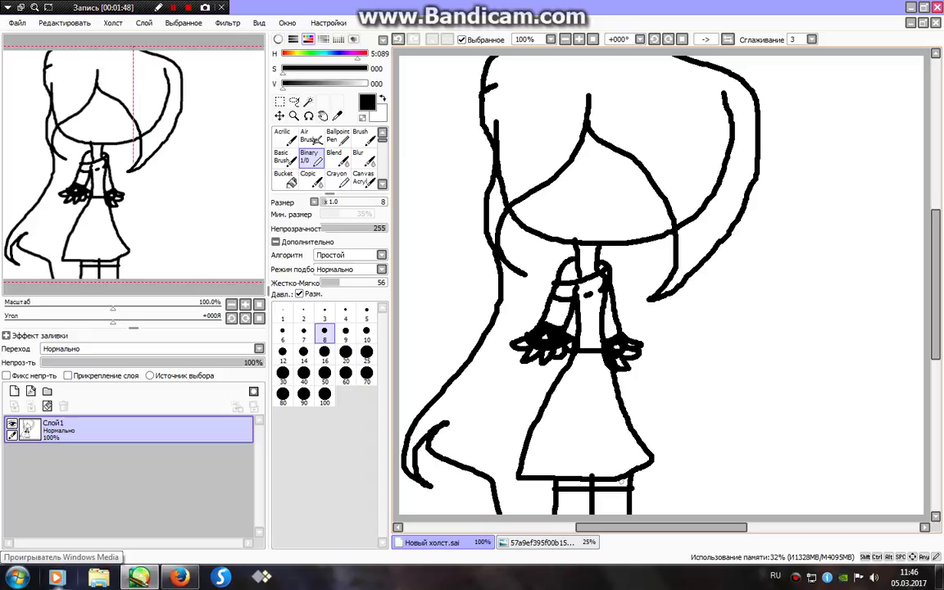
mouse_move(703, 260)
mouse_down()
mouse_move(701, 397)
mouse_move(678, 422)
mouse_move(682, 380)
mouse_move(657, 396)
mouse_move(654, 386)
mouse_move(645, 390)
mouse_move(666, 427)
mouse_move(659, 518)
mouse_move(671, 495)
mouse_move(668, 513)
mouse_up()
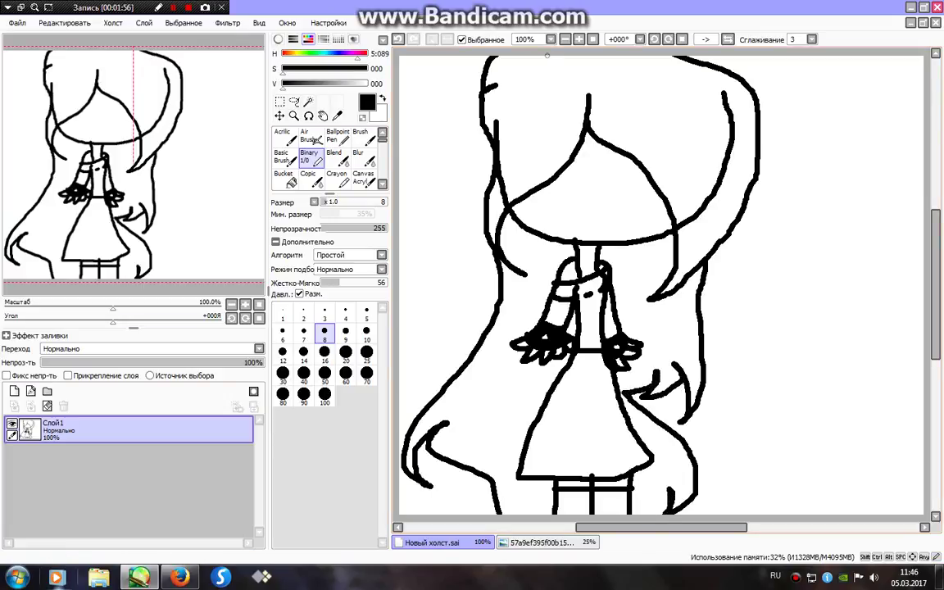
- Draw a pointed ear with an inner triangle on each side of the head and fill both outer ears black
mouse_move(497, 57)
mouse_down()
mouse_move(430, 84)
mouse_move(490, 123)
mouse_up()
mouse_move(496, 82)
mouse_down()
mouse_move(461, 94)
mouse_move(482, 108)
mouse_up()
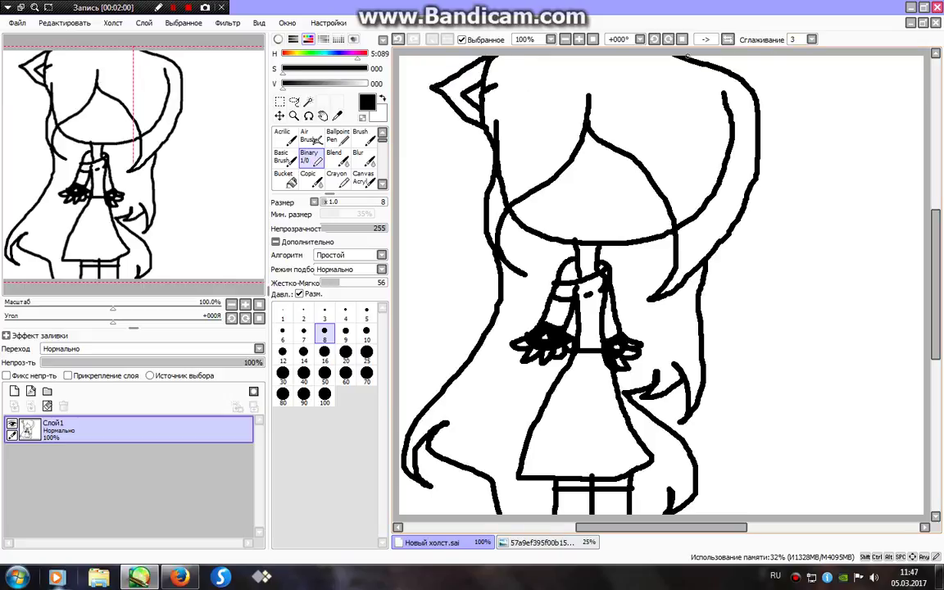
mouse_move(688, 56)
mouse_down()
mouse_move(754, 54)
mouse_move(763, 108)
mouse_up()
drag(732, 70, 762, 74)
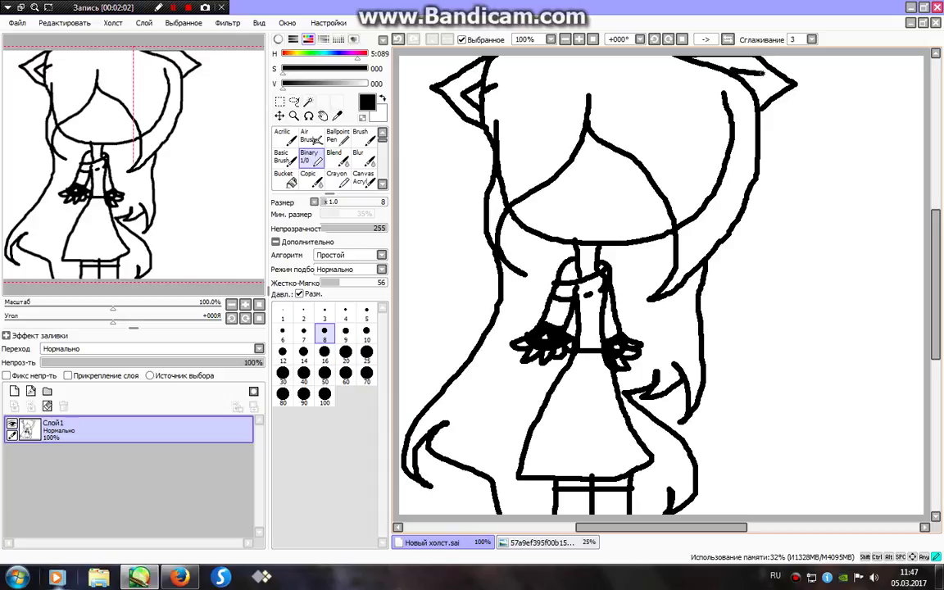
click(284, 178)
click(449, 89)
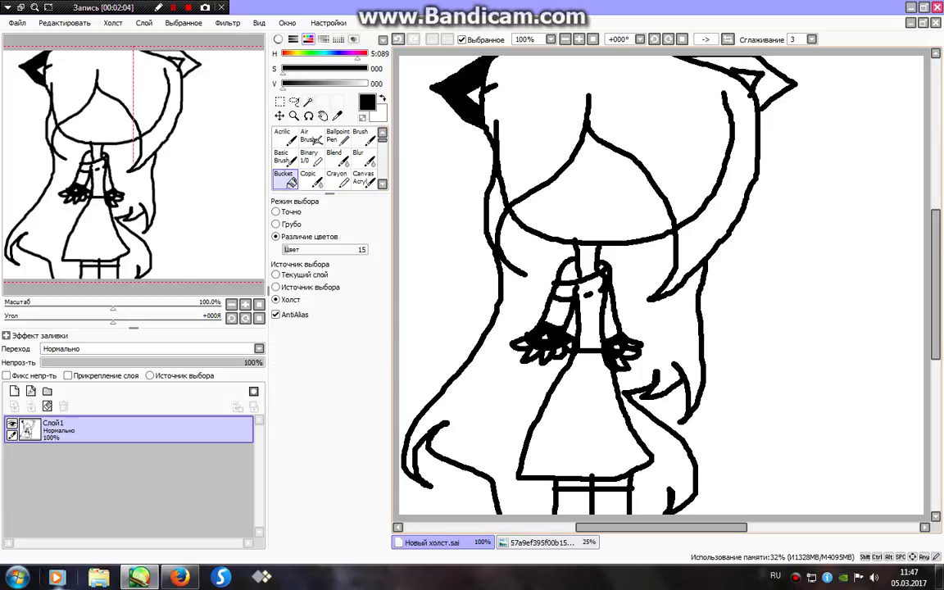
click(766, 84)
- Draw two large oval eyes with thick black pointed lashes at their outer corners using the Binary pen
click(309, 157)
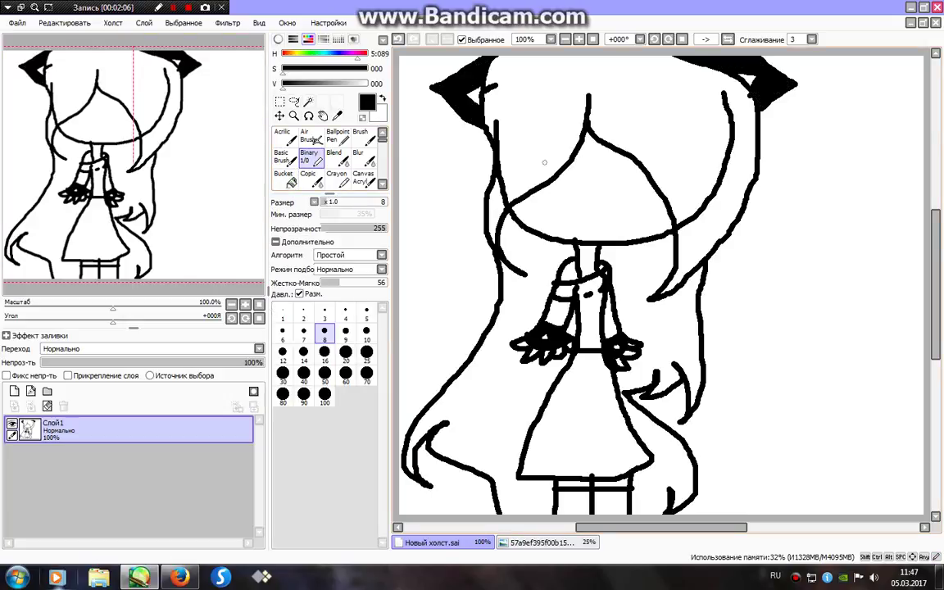
mouse_move(578, 147)
mouse_down()
mouse_move(550, 175)
mouse_move(577, 198)
mouse_move(596, 168)
mouse_move(578, 155)
mouse_move(528, 156)
mouse_move(525, 177)
mouse_move(551, 192)
mouse_move(528, 178)
mouse_move(547, 161)
mouse_move(526, 160)
mouse_move(537, 167)
mouse_up()
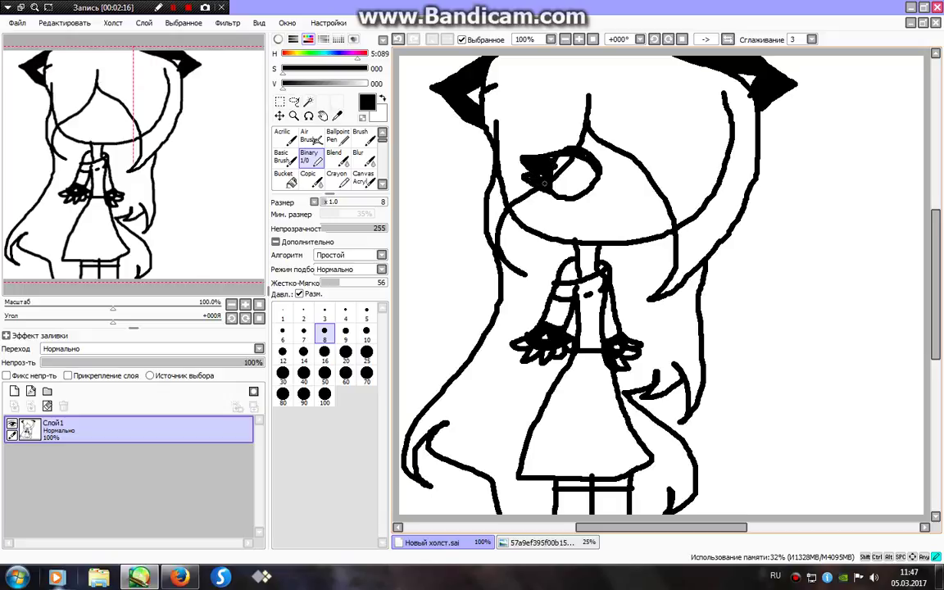
key(x)
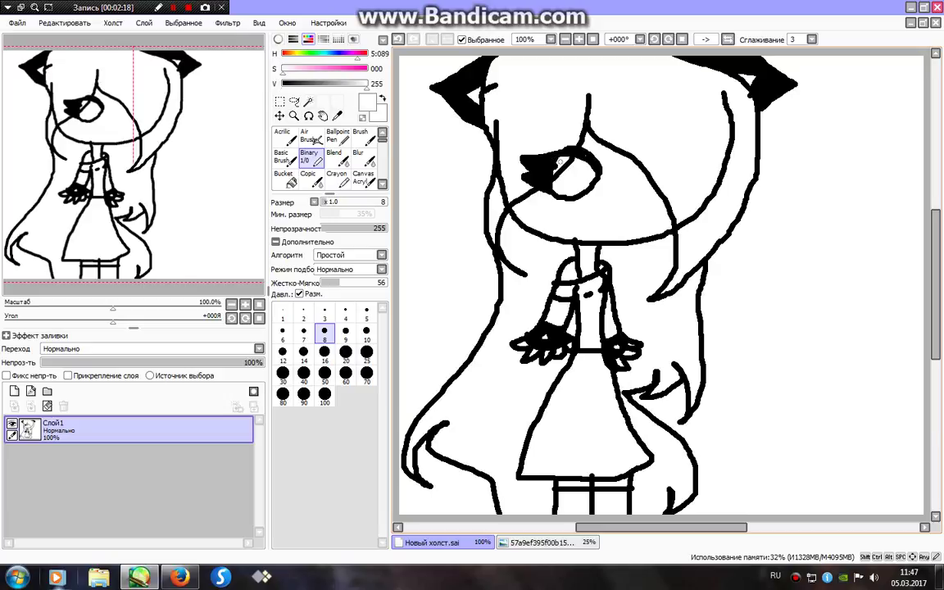
key(x)
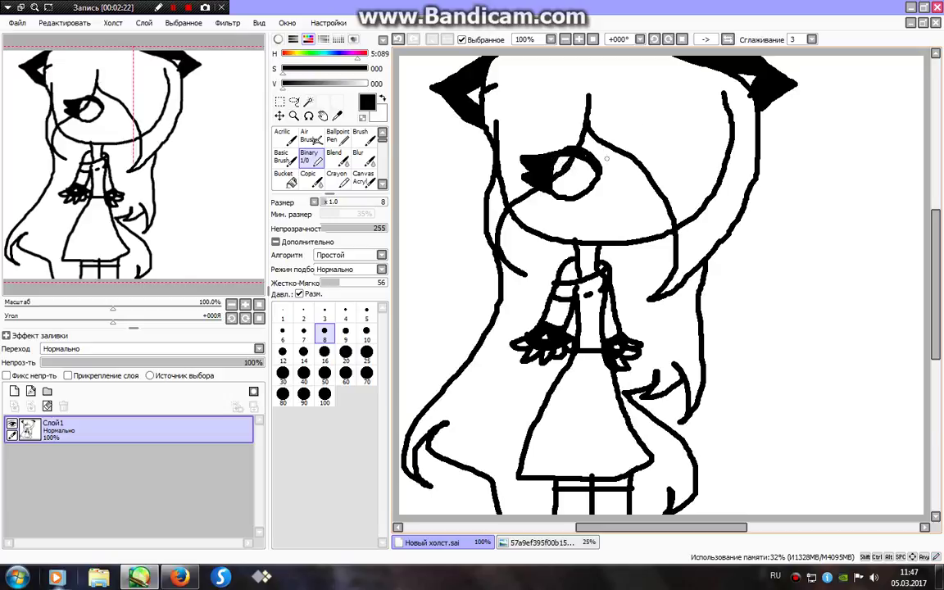
mouse_move(643, 158)
mouse_down()
mouse_move(608, 165)
mouse_move(635, 194)
mouse_move(642, 155)
mouse_move(679, 169)
mouse_move(635, 195)
mouse_move(676, 171)
mouse_move(660, 167)
mouse_move(647, 183)
mouse_up()
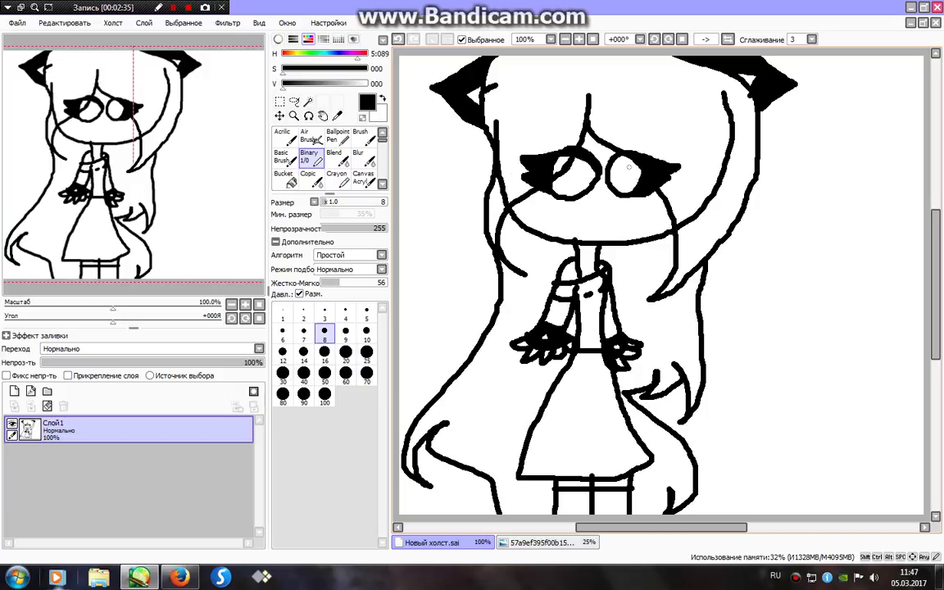
- Add curved iris lines inside both eyes and fill the right-hand section of each eye black
drag(569, 141, 561, 174)
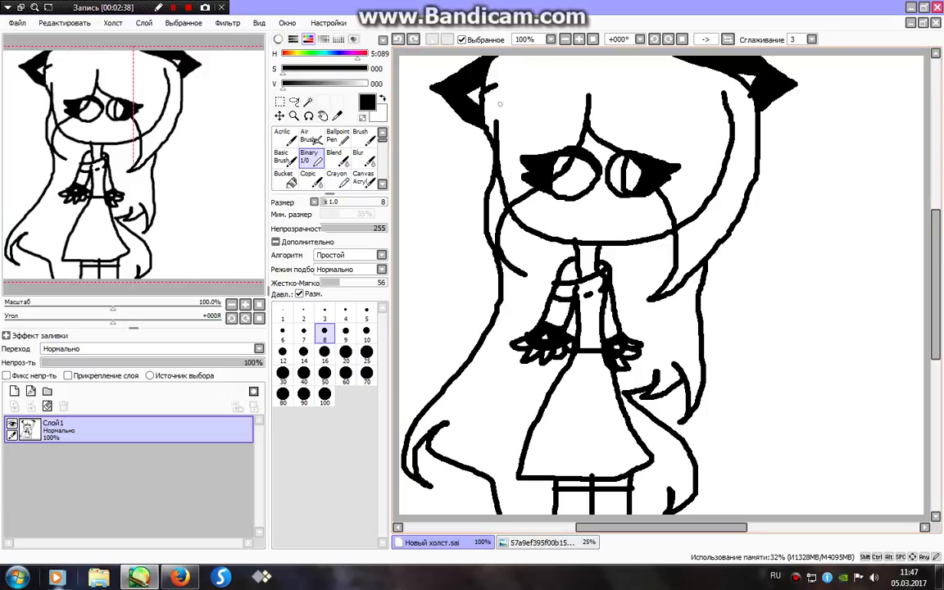
mouse_move(582, 157)
mouse_down()
mouse_move(583, 198)
mouse_move(569, 186)
mouse_move(575, 155)
mouse_move(628, 196)
mouse_up()
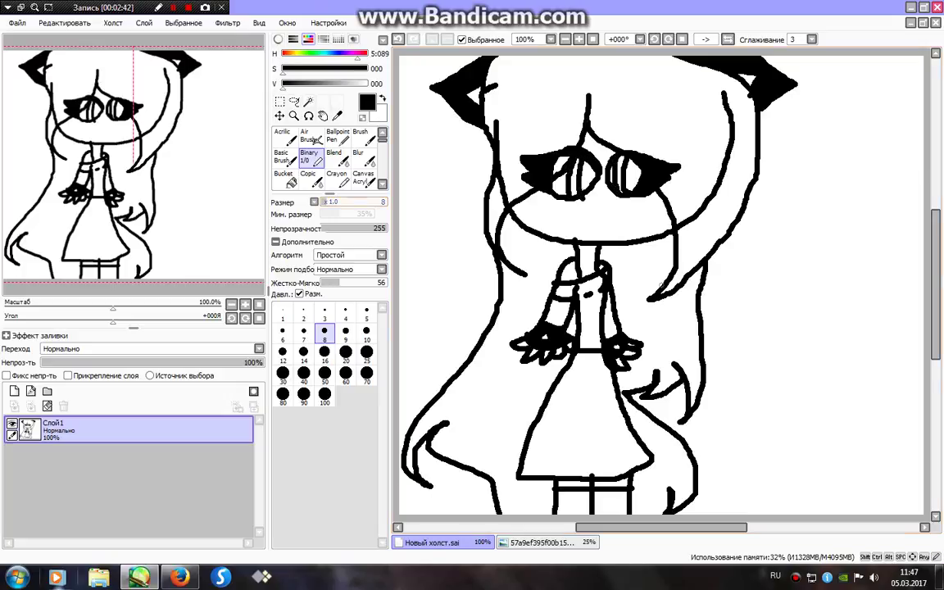
click(285, 179)
click(574, 177)
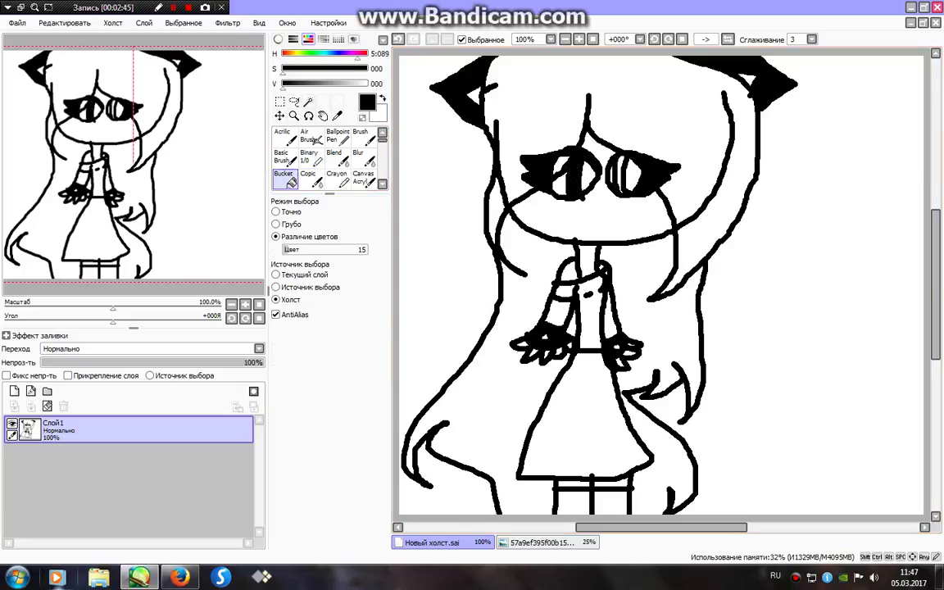
key(ctrl+z)
click(589, 175)
click(636, 176)
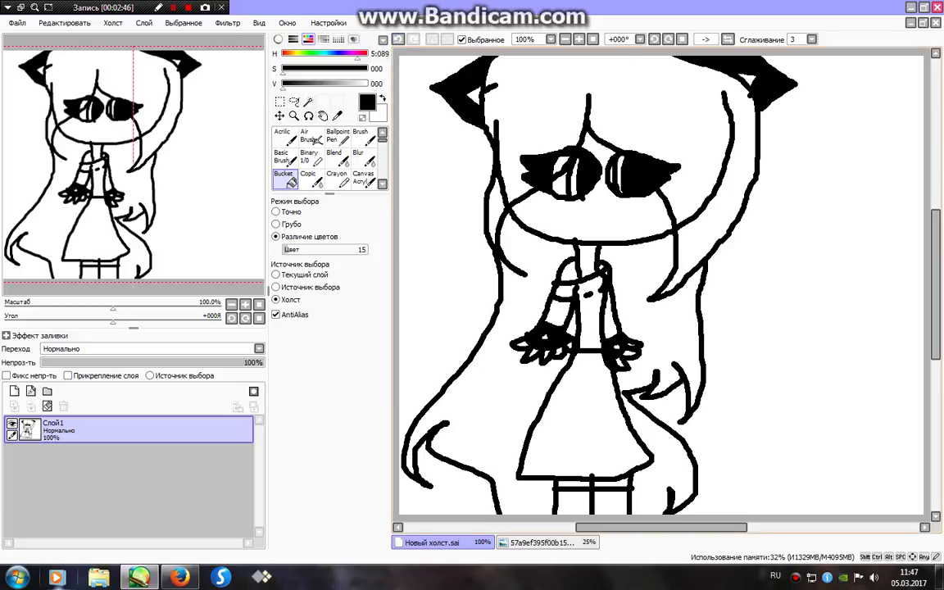
- Paint white highlight spots and dots on the black irises of both eyes with the Binary pen
click(311, 159)
click(366, 85)
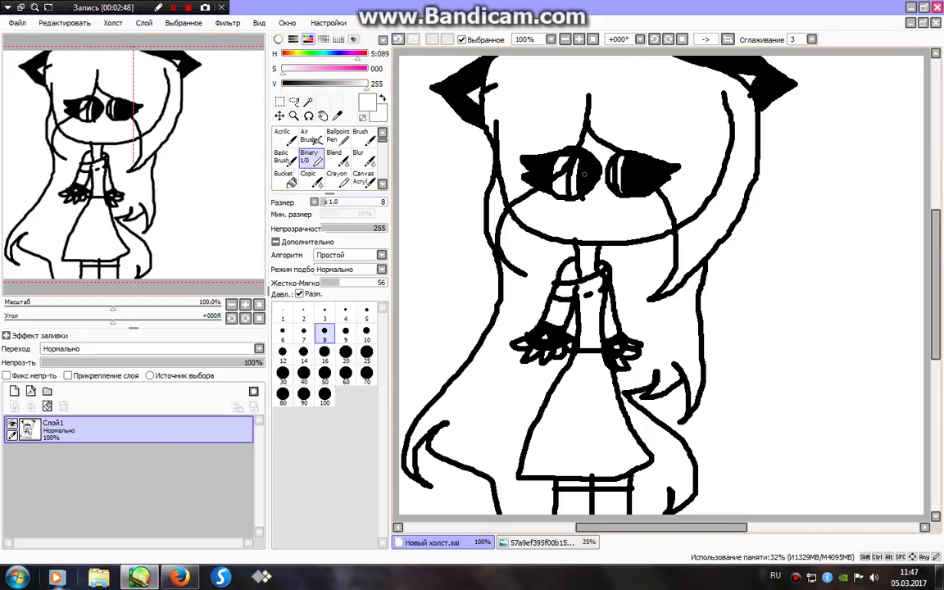
drag(586, 168, 591, 171)
drag(643, 166, 647, 167)
click(647, 175)
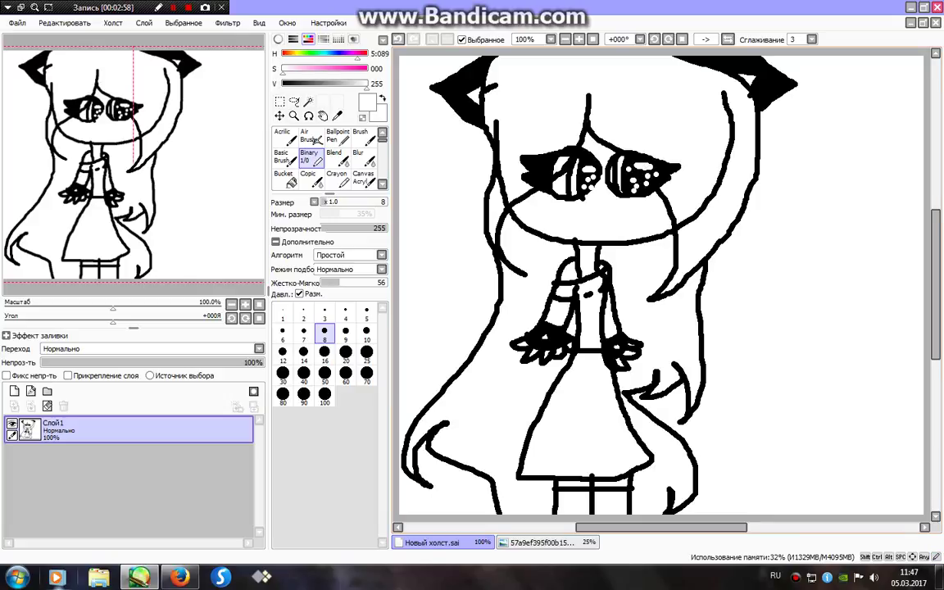
- Draw two eyebrows, a small nose and a short mouth on the face in black
click(283, 85)
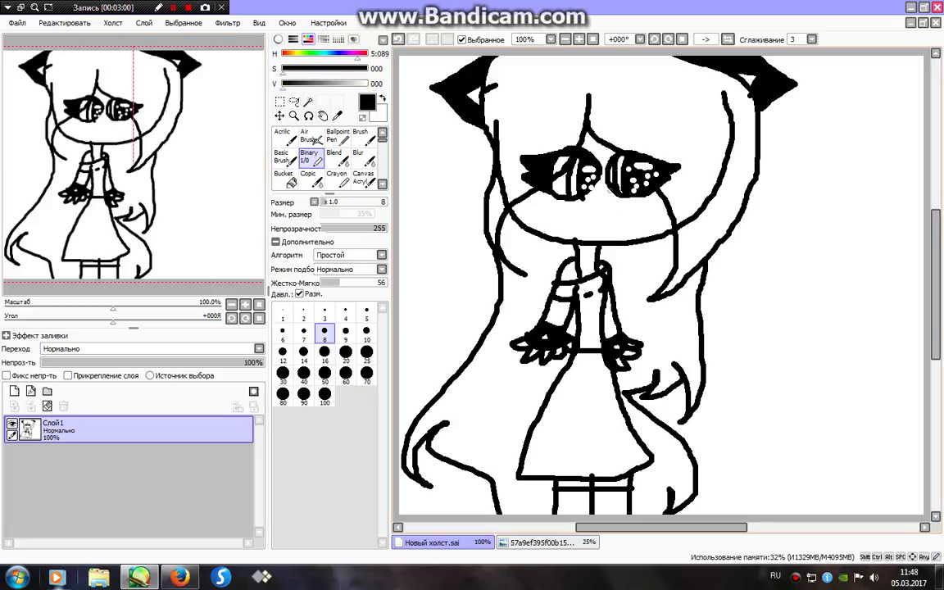
drag(553, 132, 596, 138)
mouse_move(656, 131)
mouse_down()
mouse_move(643, 134)
mouse_move(672, 133)
mouse_up()
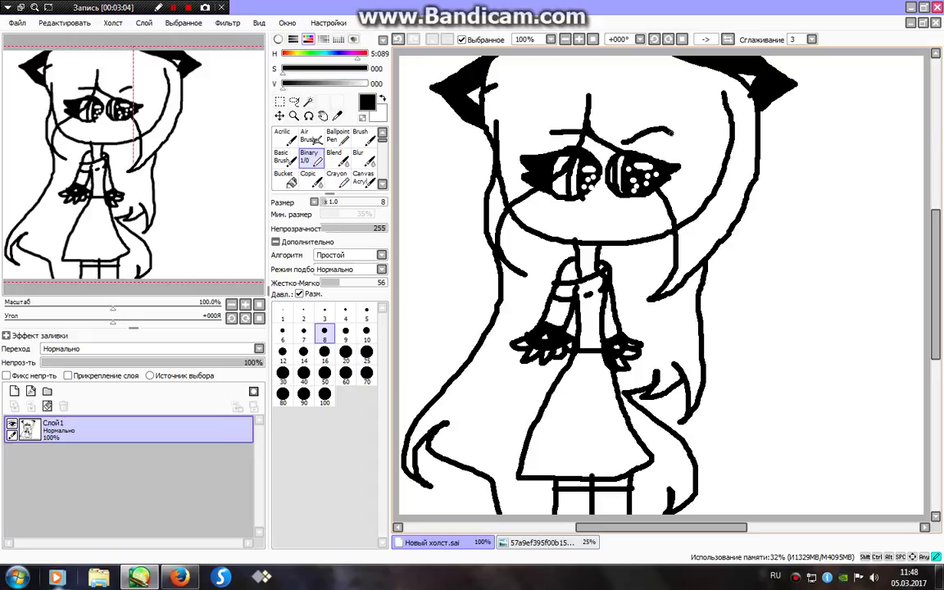
click(602, 193)
drag(602, 194, 609, 199)
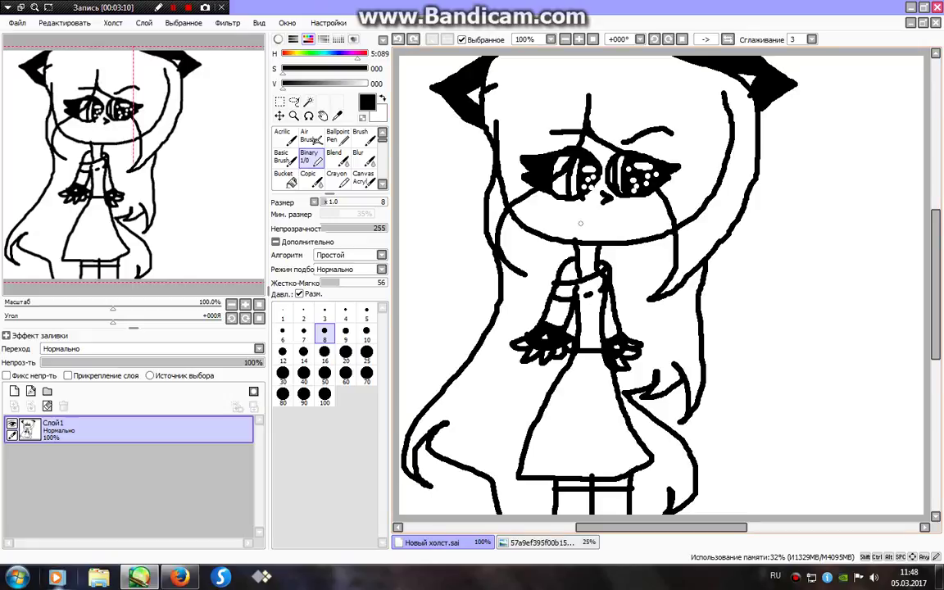
click(591, 221)
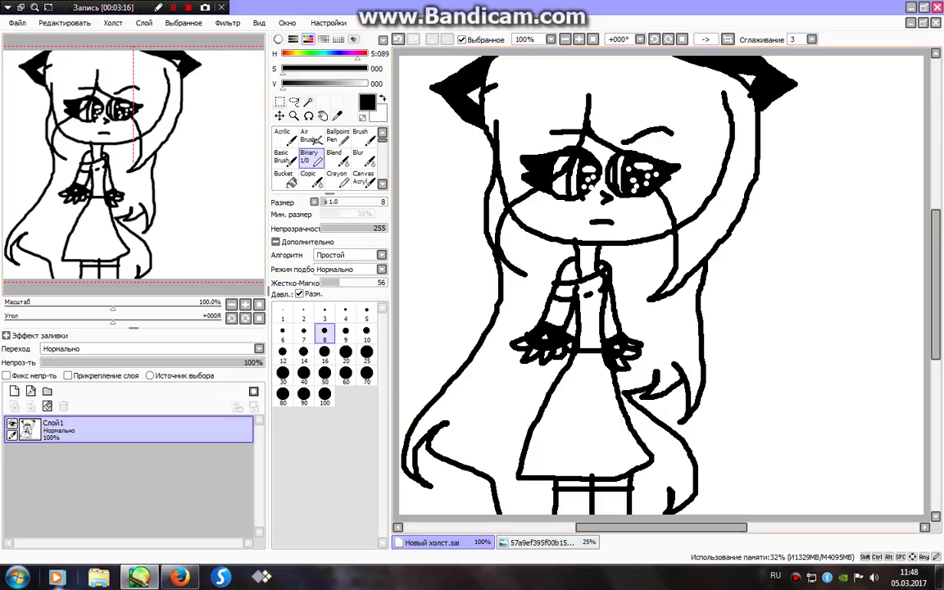
- Select the face, neck, shoulder, arms, fingers and visible leg strips with the Magic Wand
click(307, 101)
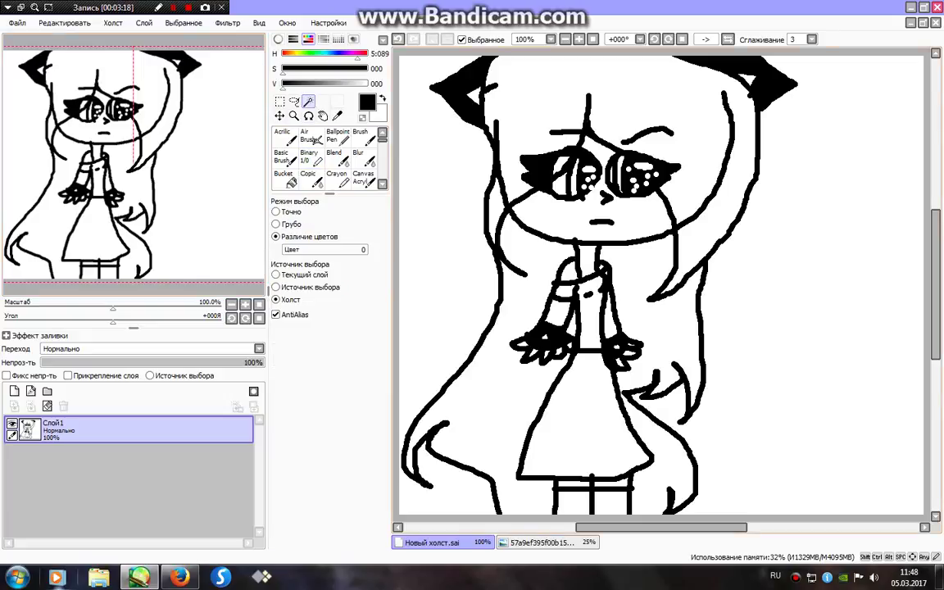
click(581, 218)
click(587, 260)
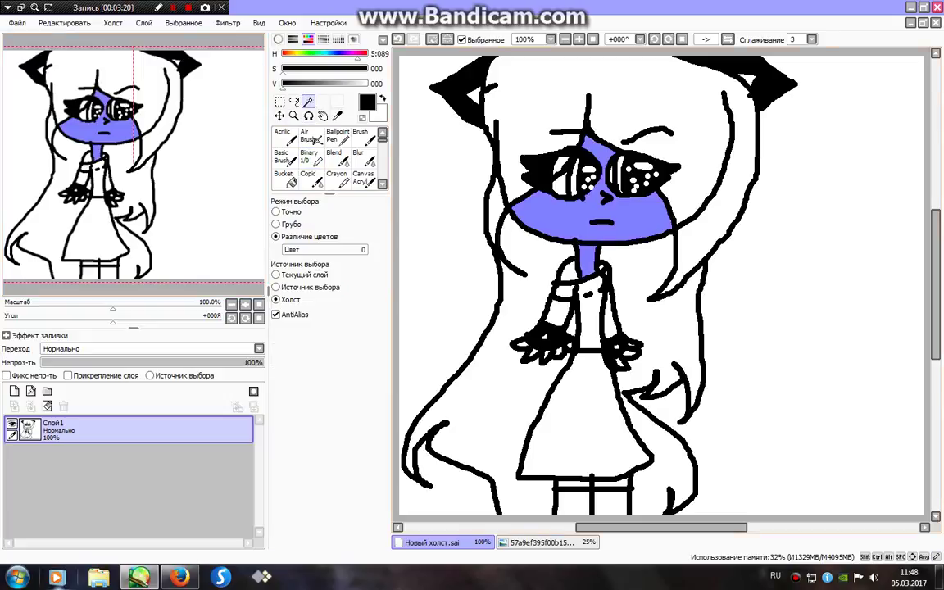
click(568, 273)
click(564, 304)
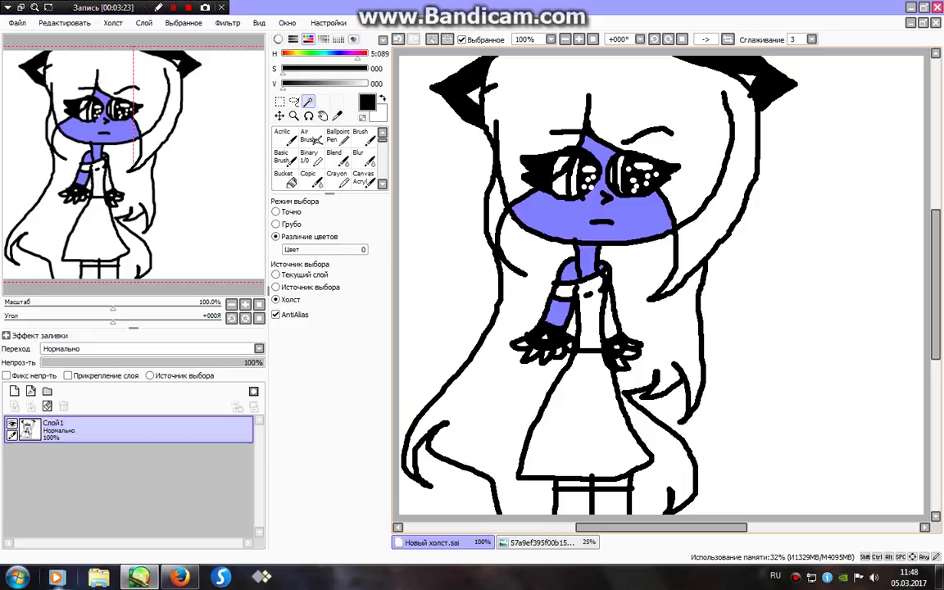
click(610, 315)
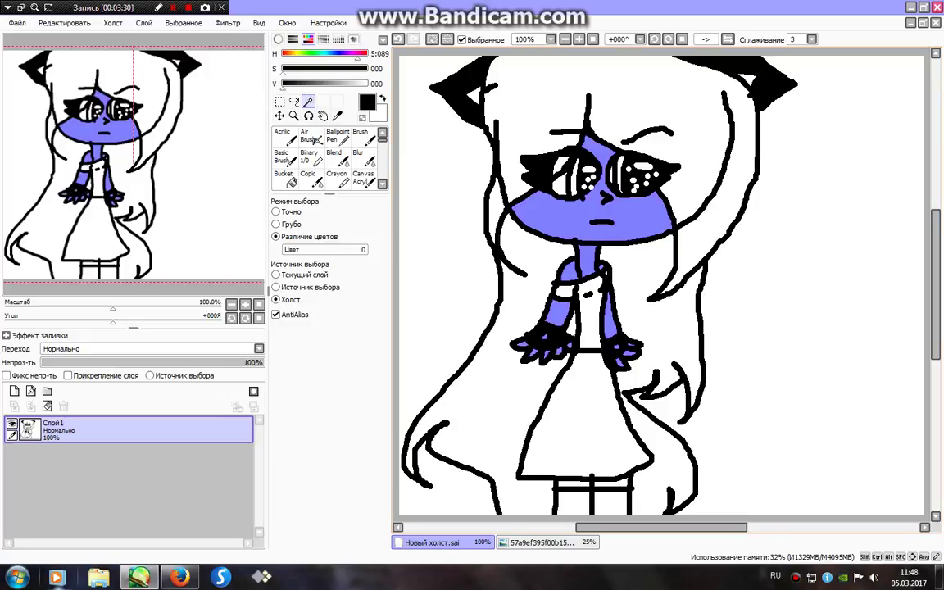
click(573, 484)
click(612, 483)
- Paint the selected skin light peach, saturation 82 and value 255, with the Binary pen at size 25, and hide the selection outline
click(310, 158)
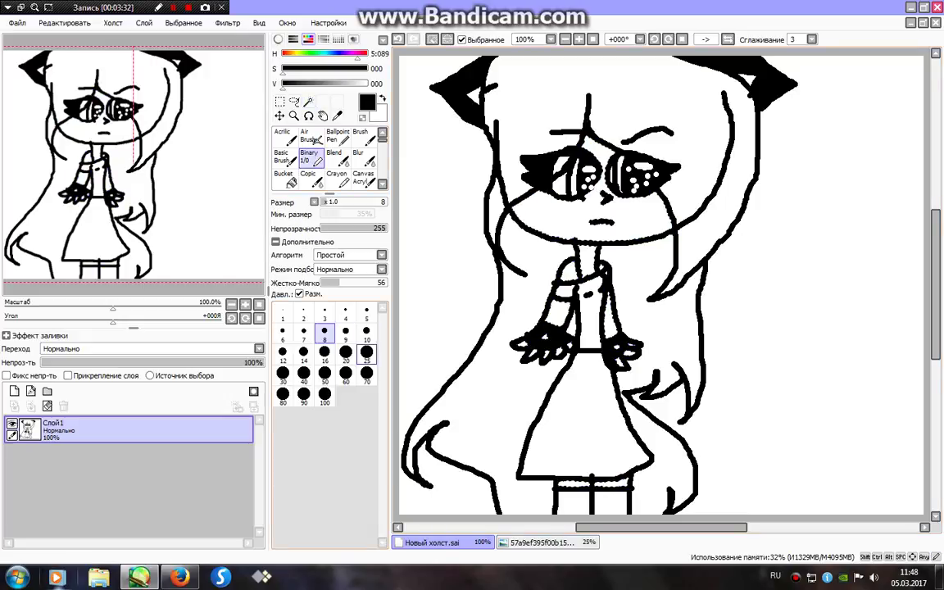
click(366, 352)
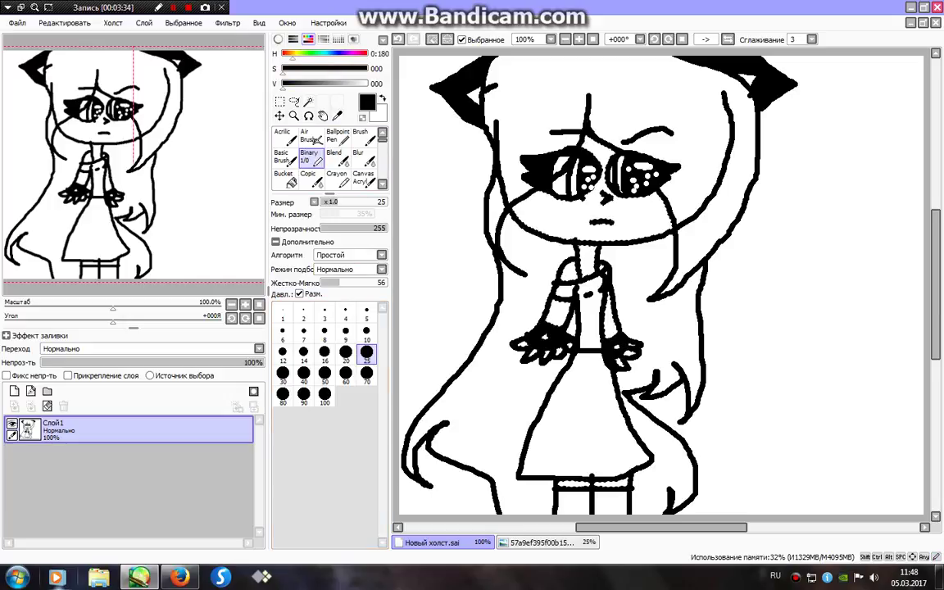
click(310, 70)
click(366, 83)
mouse_move(589, 139)
mouse_down()
mouse_move(488, 146)
mouse_move(766, 182)
mouse_move(786, 214)
mouse_move(424, 241)
mouse_move(724, 194)
mouse_move(755, 178)
mouse_move(420, 181)
mouse_move(469, 171)
mouse_move(447, 199)
mouse_move(632, 328)
mouse_up()
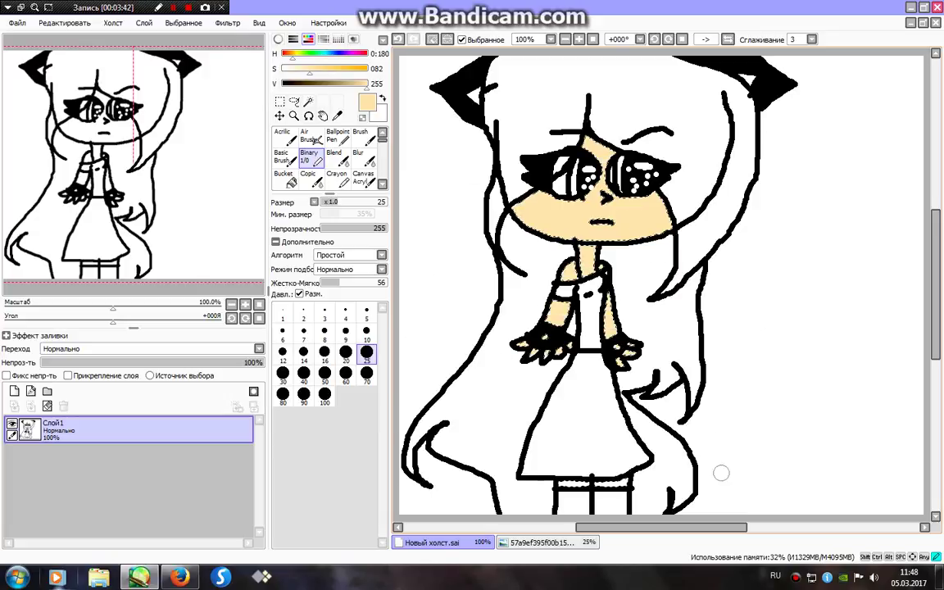
mouse_move(721, 473)
mouse_down()
mouse_move(686, 475)
mouse_move(619, 458)
mouse_up()
click(462, 39)
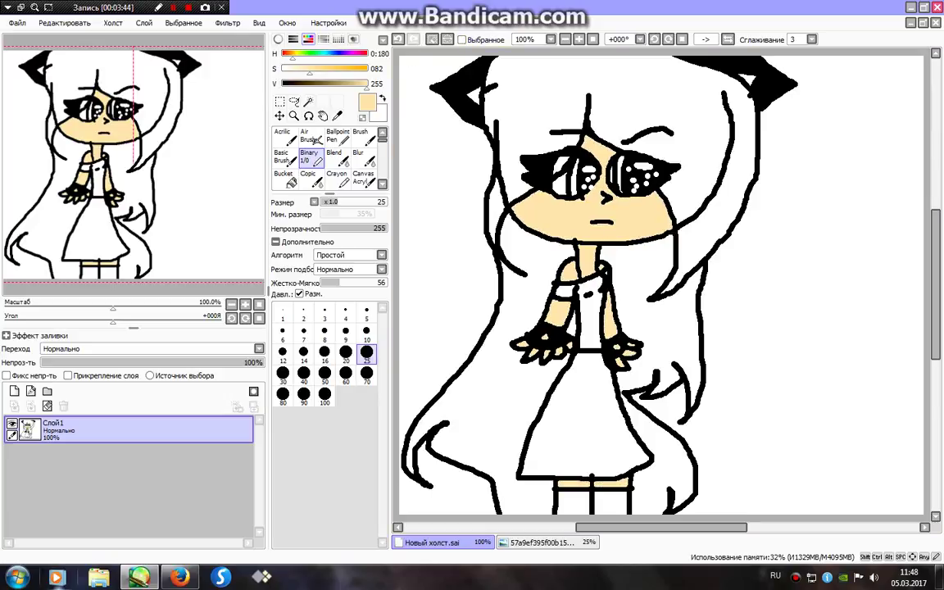
- Paint orange shadows, saturation 255, under the hair and eyes and on the cheek edge, neck, arms, hands and legs with the Binary pen
click(366, 69)
mouse_move(591, 135)
mouse_down()
mouse_move(588, 190)
mouse_move(561, 209)
mouse_move(533, 197)
mouse_move(520, 211)
mouse_up()
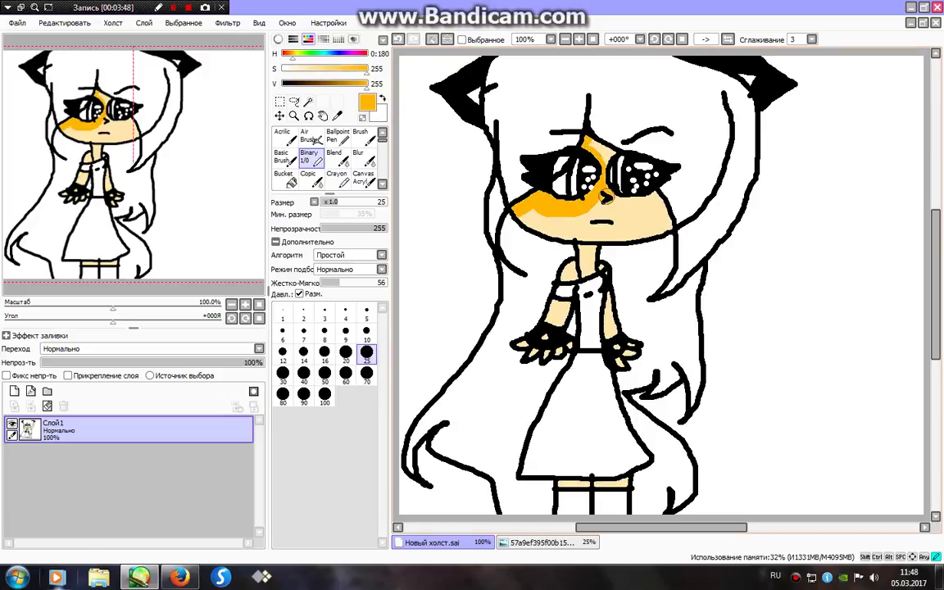
mouse_move(610, 195)
mouse_down()
mouse_move(645, 195)
mouse_move(666, 234)
mouse_up()
drag(663, 186, 670, 231)
mouse_move(596, 253)
mouse_down()
mouse_move(554, 249)
mouse_move(557, 255)
mouse_up()
mouse_move(628, 330)
mouse_down()
mouse_move(559, 331)
mouse_move(527, 313)
mouse_move(553, 331)
mouse_up()
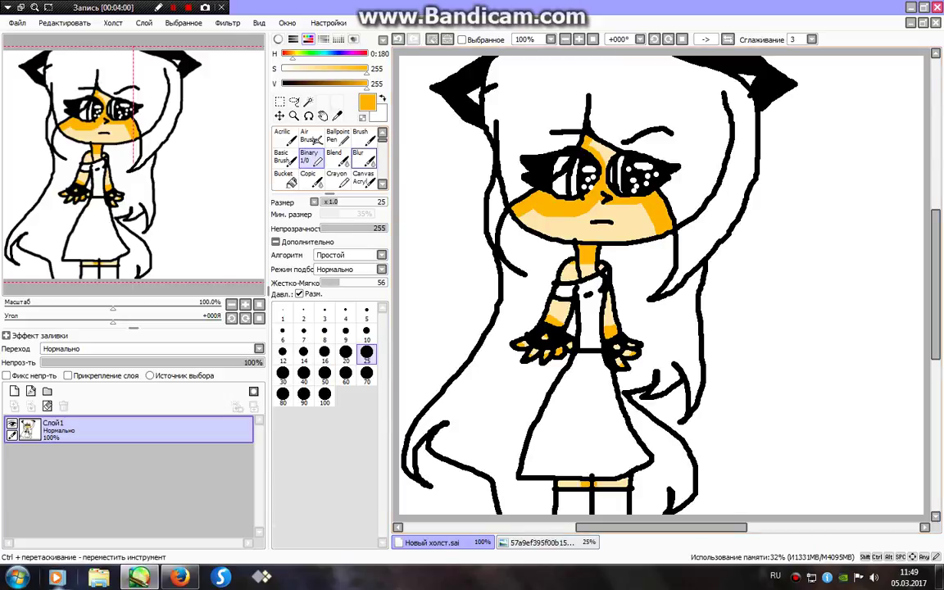
- Soften the orange shadow edges on the skin using the Blur brush at size 20 with the simple circle shape
click(361, 157)
click(366, 439)
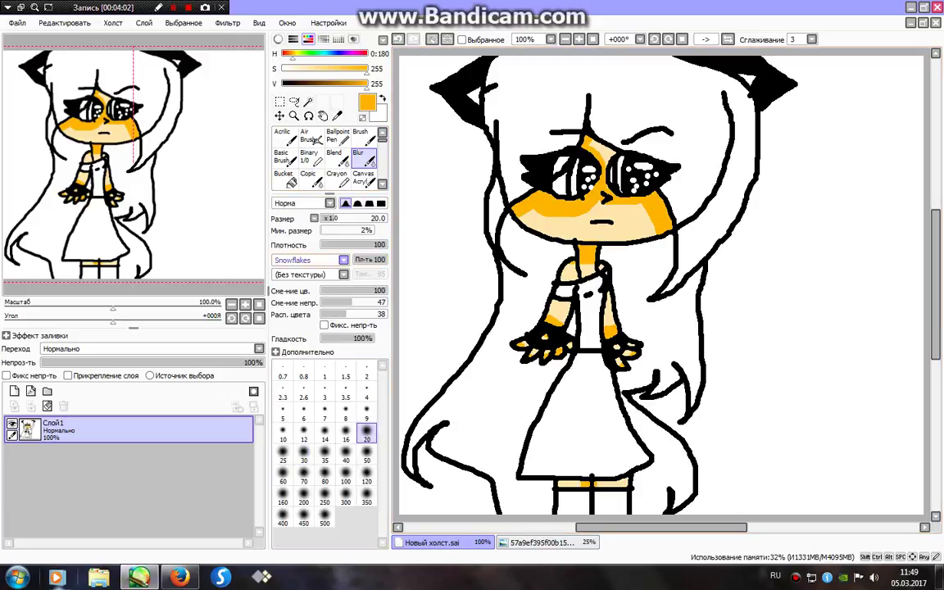
click(312, 259)
click(300, 272)
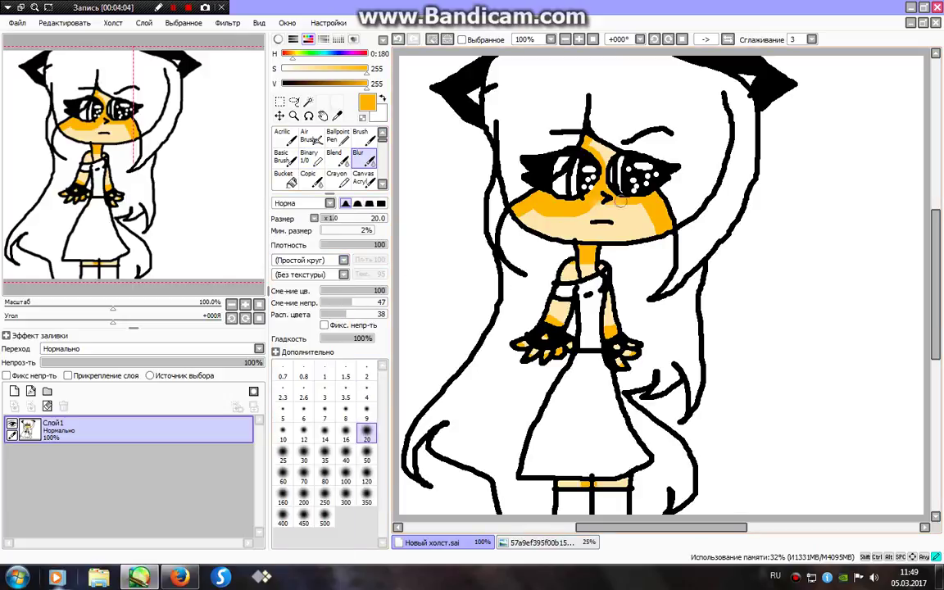
drag(526, 211, 585, 210)
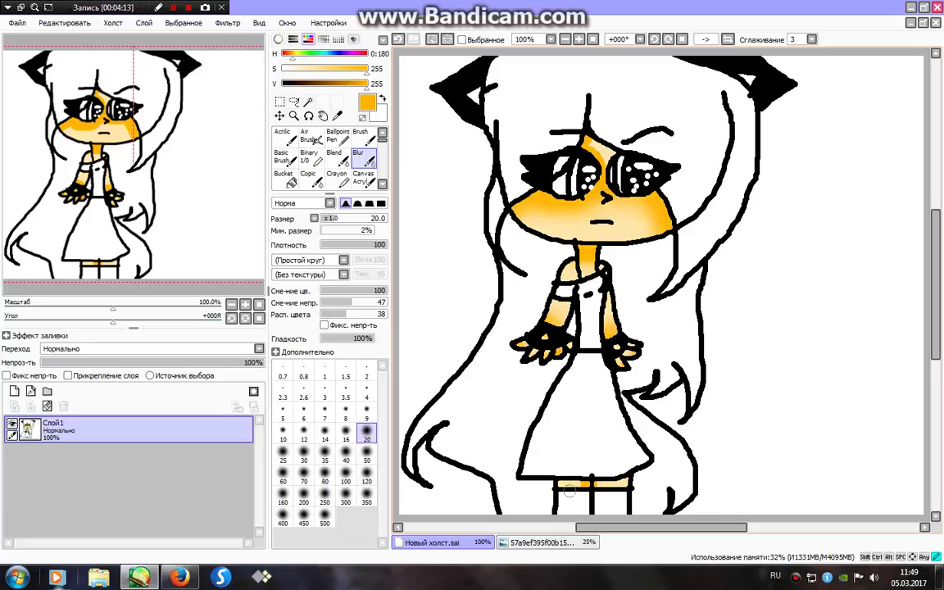
- Paint white highlights on the lower face, shoulders, arms, hands and legs with the Binary pen at size 25
click(311, 158)
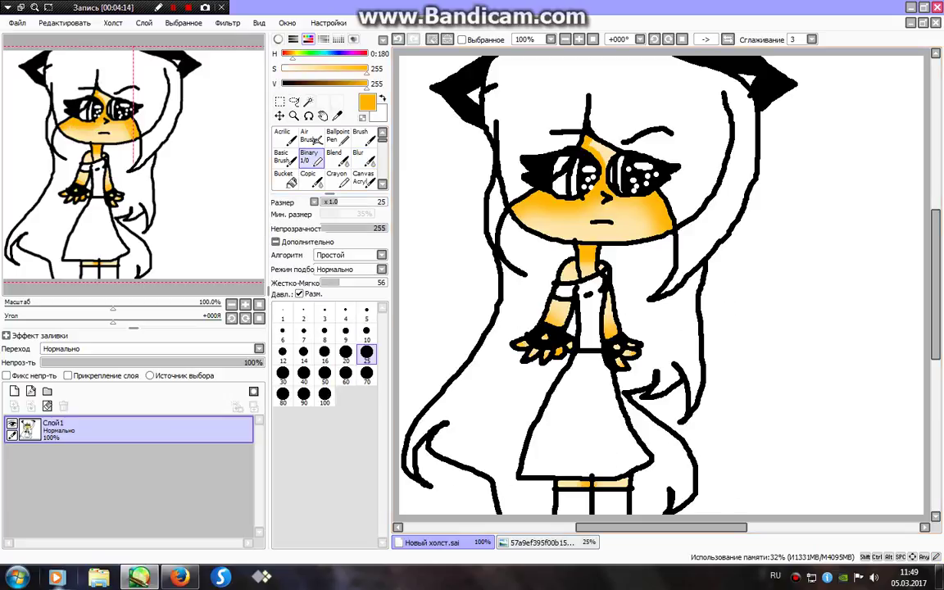
click(283, 69)
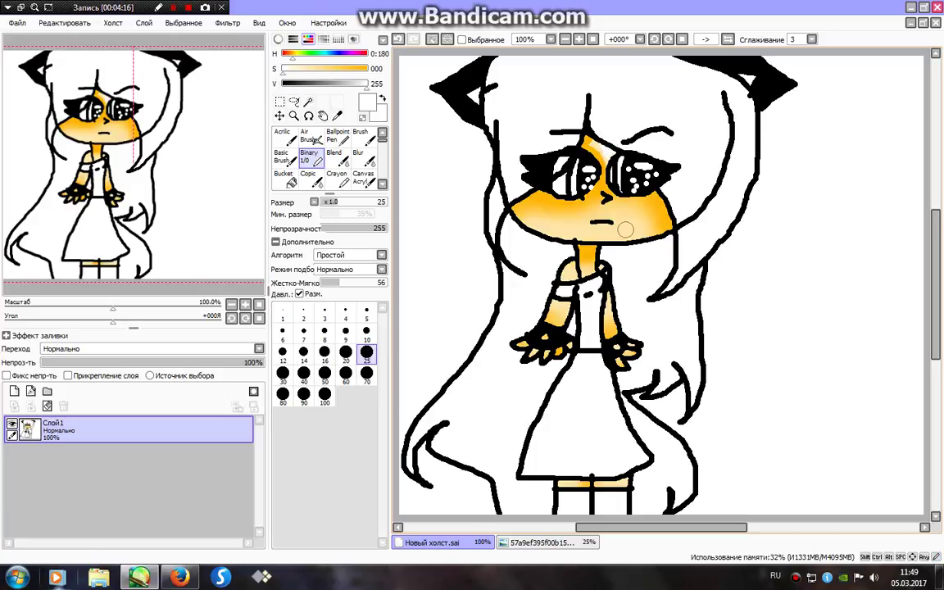
drag(553, 222, 633, 223)
drag(576, 277, 603, 274)
drag(605, 318, 612, 312)
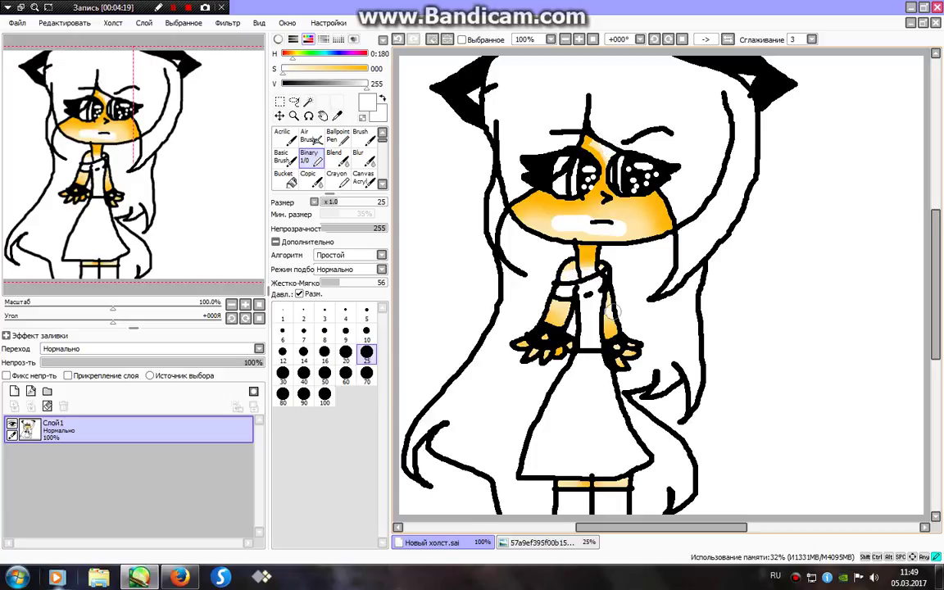
click(563, 299)
drag(544, 345, 537, 346)
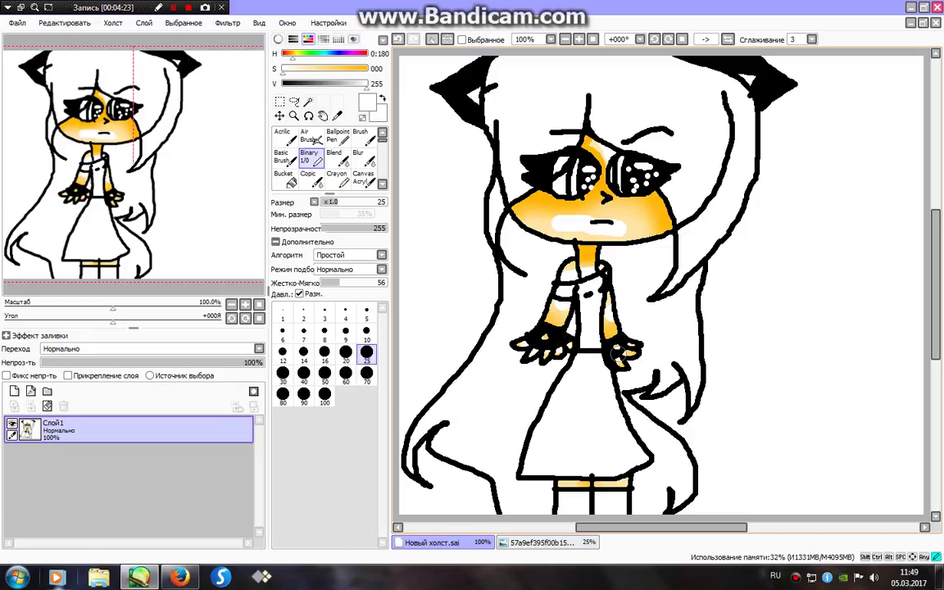
drag(572, 484, 565, 485)
drag(626, 483, 621, 486)
click(173, 7)
key(shift+F12)
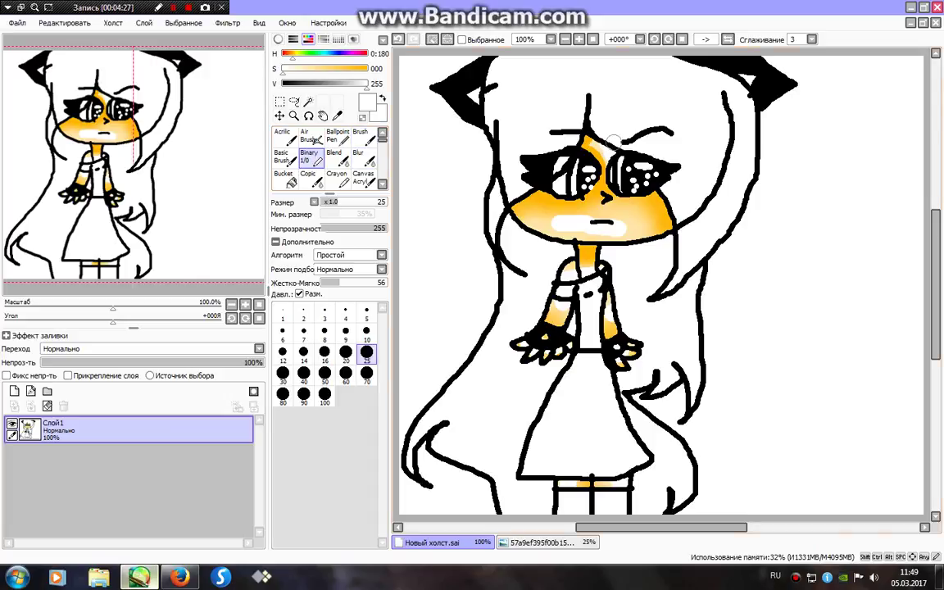
- Blend the white highlights into the skin shading with the Blur brush at size 20
click(358, 156)
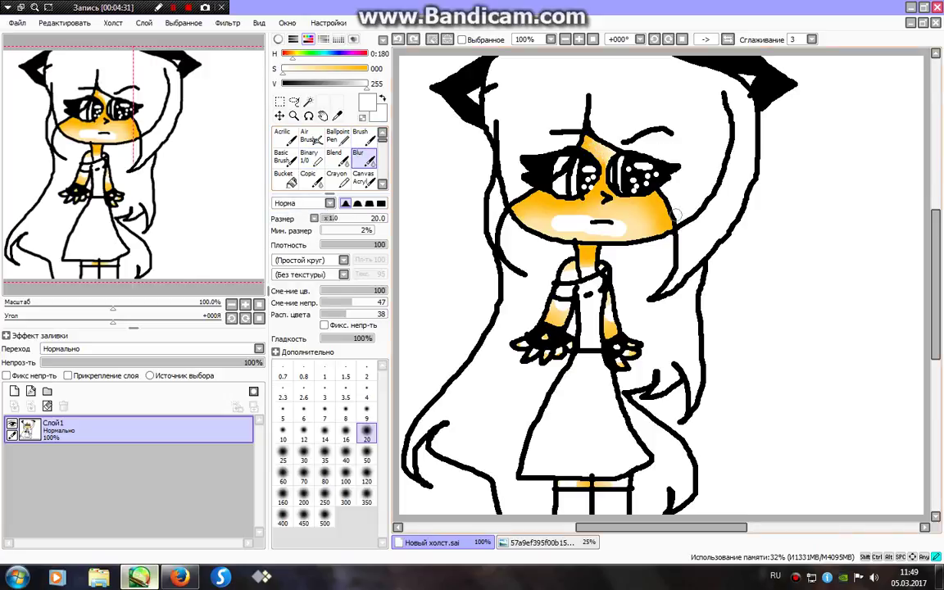
drag(607, 193, 507, 222)
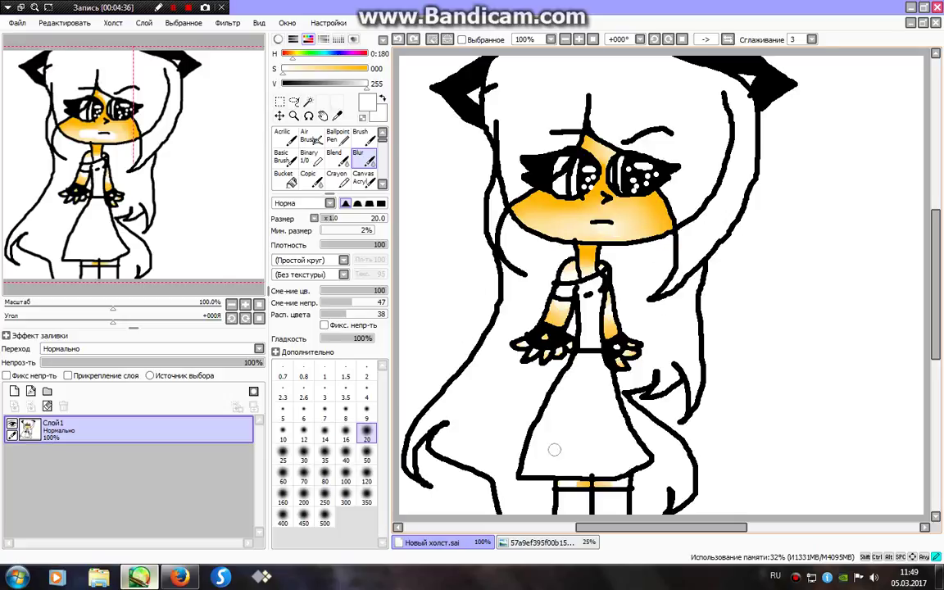
- Paint pure red blush spots on both cheeks with the Binary pen and soften them with the Blur brush
click(308, 157)
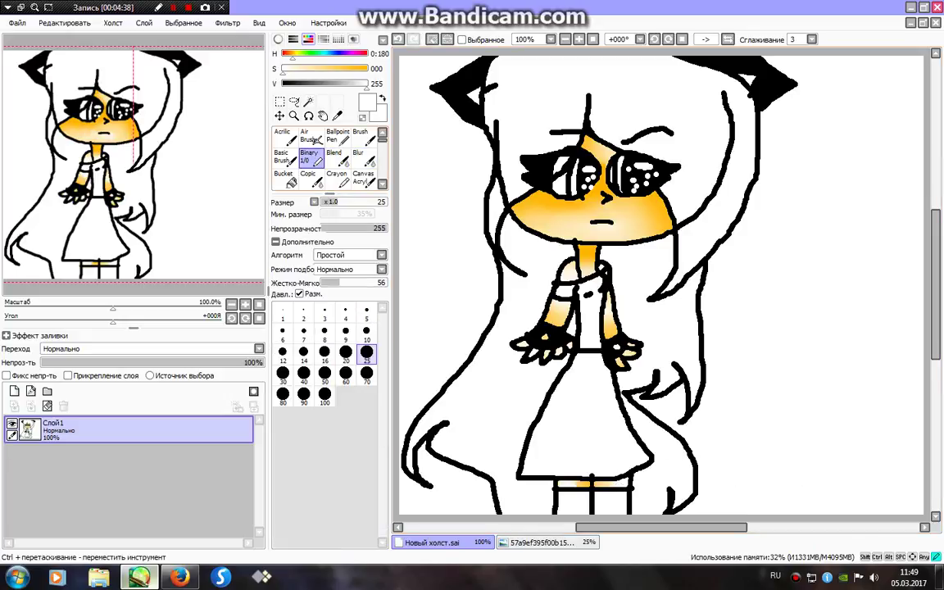
click(367, 54)
click(366, 69)
drag(541, 209, 553, 209)
mouse_move(652, 212)
mouse_down()
mouse_move(669, 213)
mouse_move(648, 209)
mouse_up()
click(358, 157)
mouse_move(561, 207)
mouse_down()
mouse_move(527, 208)
mouse_move(561, 211)
mouse_up()
mouse_move(648, 215)
mouse_down()
mouse_move(666, 216)
mouse_move(646, 207)
mouse_up()
drag(559, 208, 526, 206)
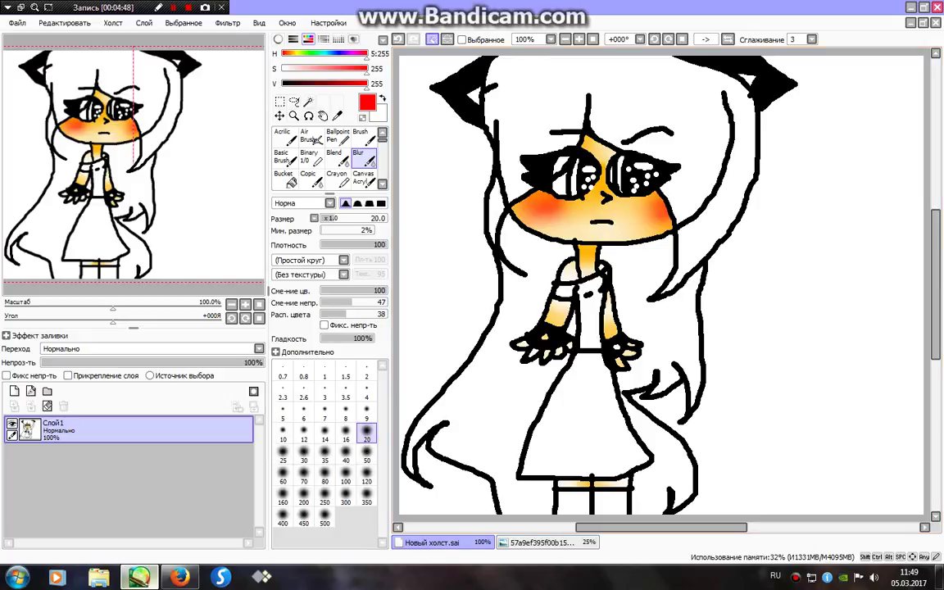
- Show the selection again and select the white hair area on top of the head with the Magic Wand
click(461, 39)
click(308, 102)
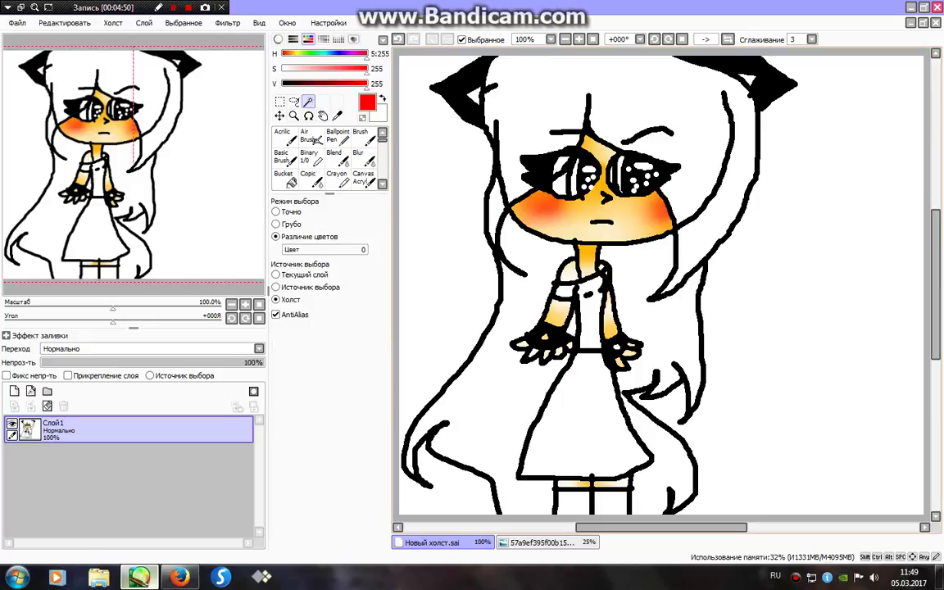
click(541, 103)
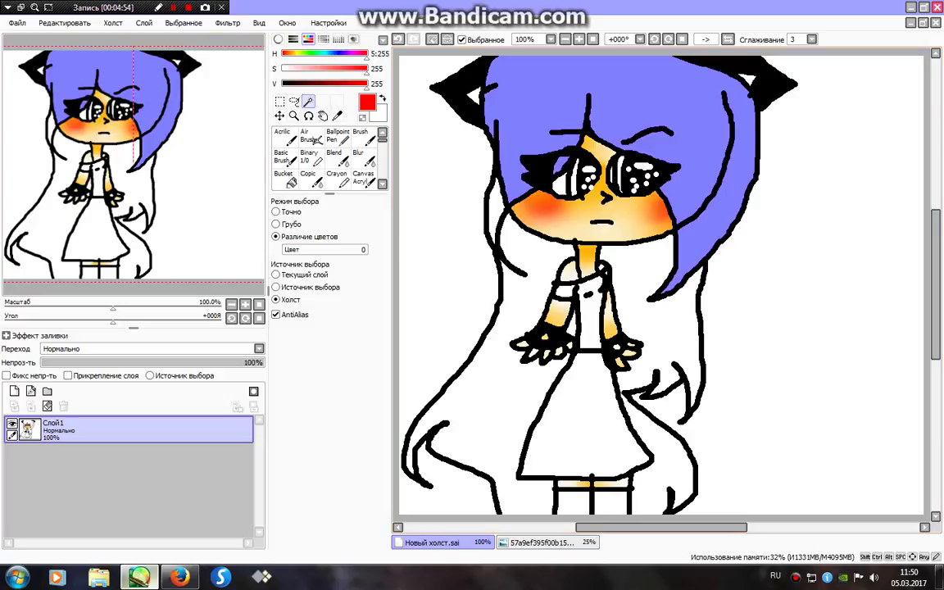
- Add a new layer and extend the hair selection over the strand lines, lashes and side lock with the Selection Pen and Magic Wand
click(362, 177)
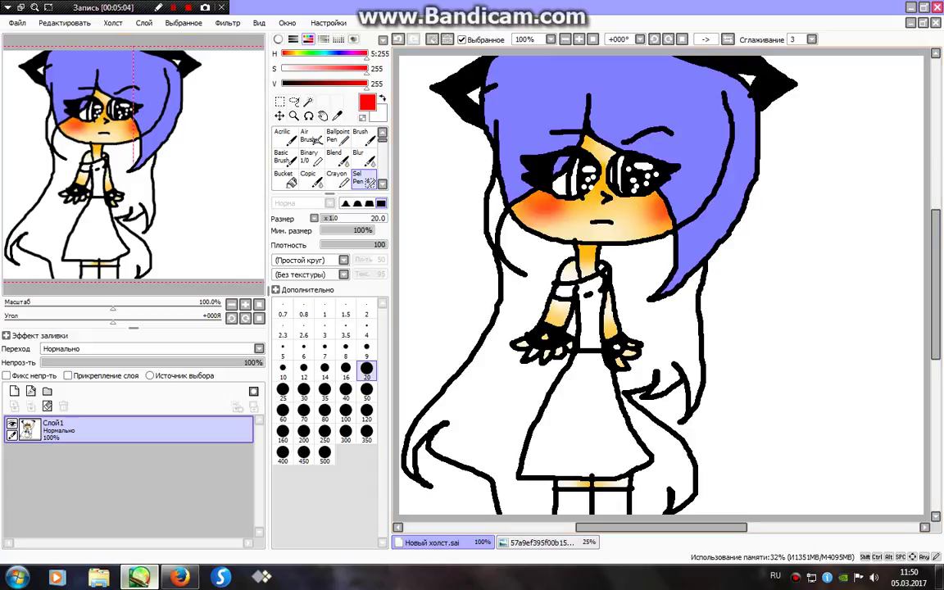
click(14, 391)
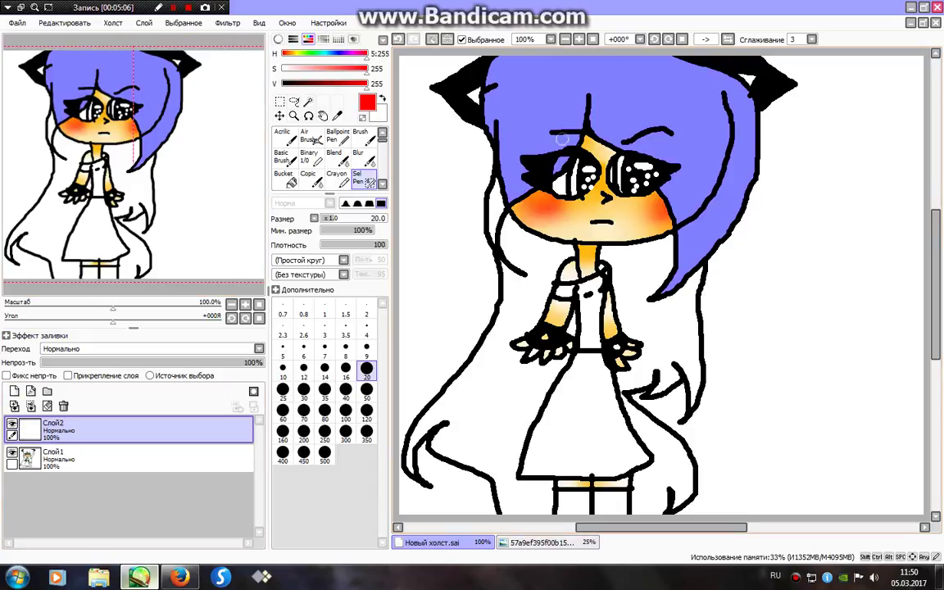
mouse_move(573, 140)
mouse_down()
mouse_move(525, 184)
mouse_move(556, 153)
mouse_move(520, 170)
mouse_up()
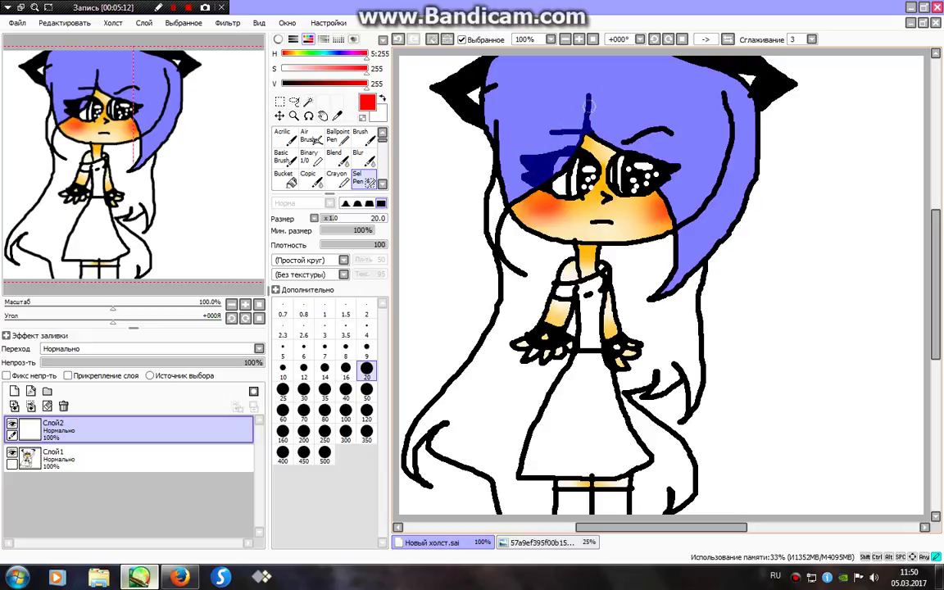
drag(679, 161, 640, 168)
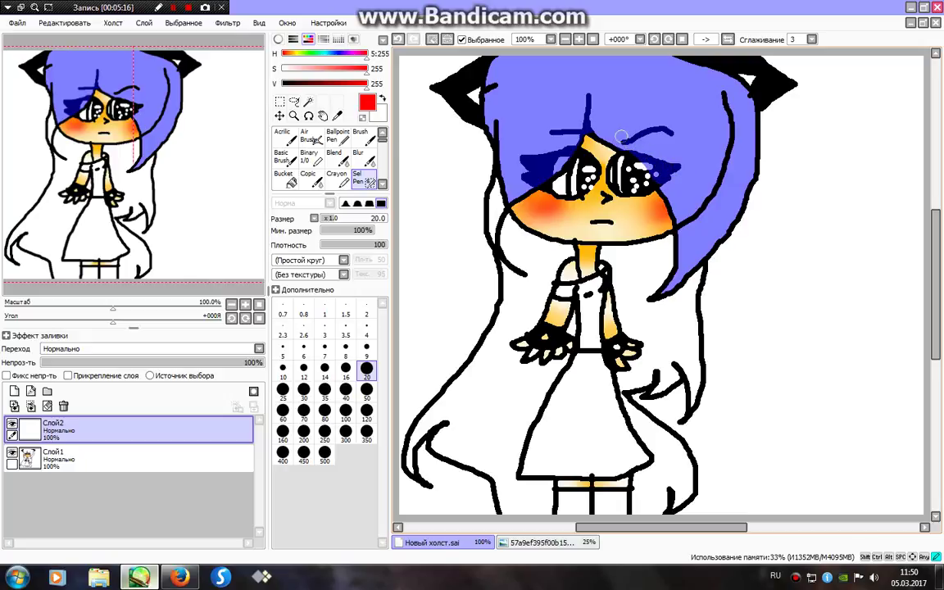
mouse_move(723, 92)
mouse_down()
mouse_move(725, 172)
mouse_move(690, 220)
mouse_up()
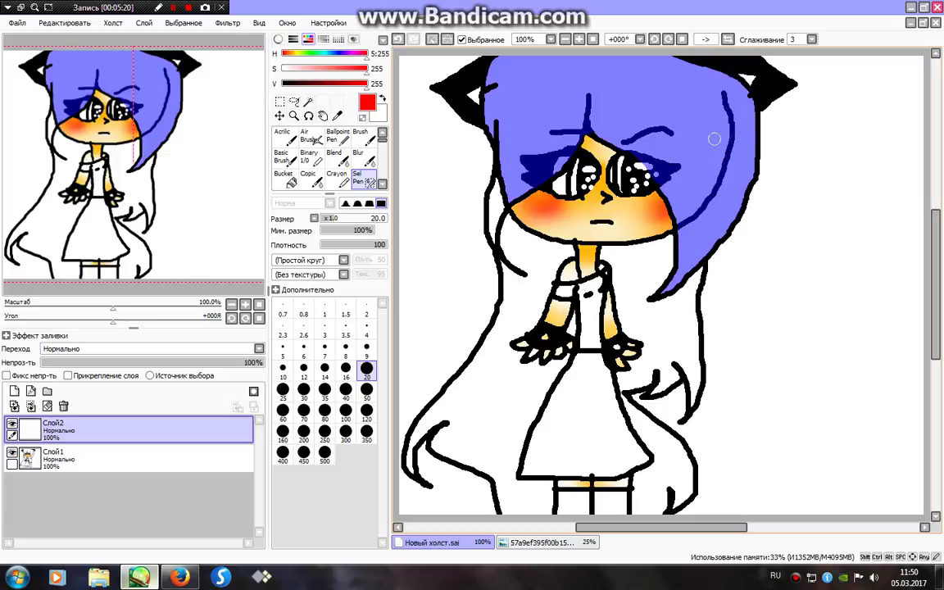
drag(501, 181, 497, 188)
click(308, 101)
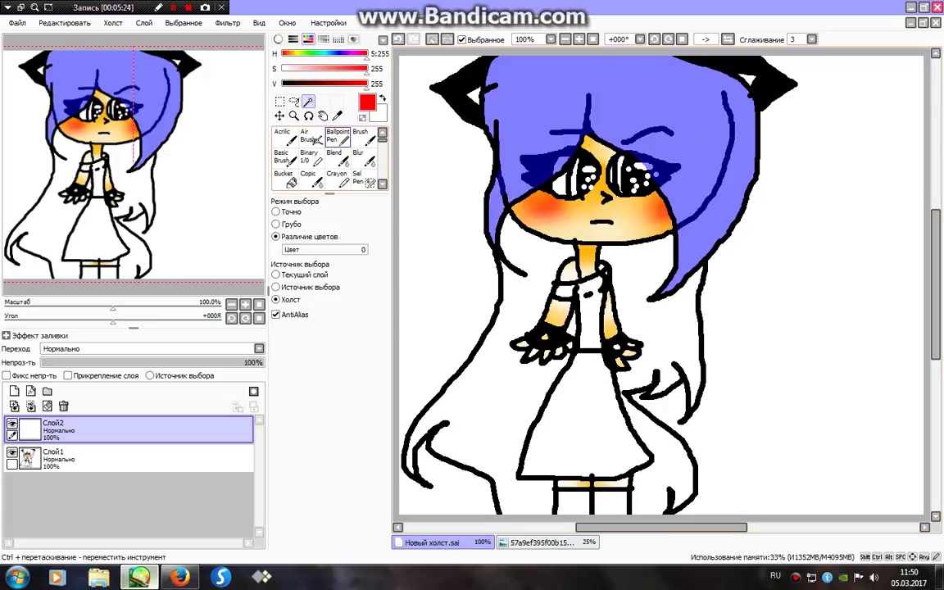
click(364, 179)
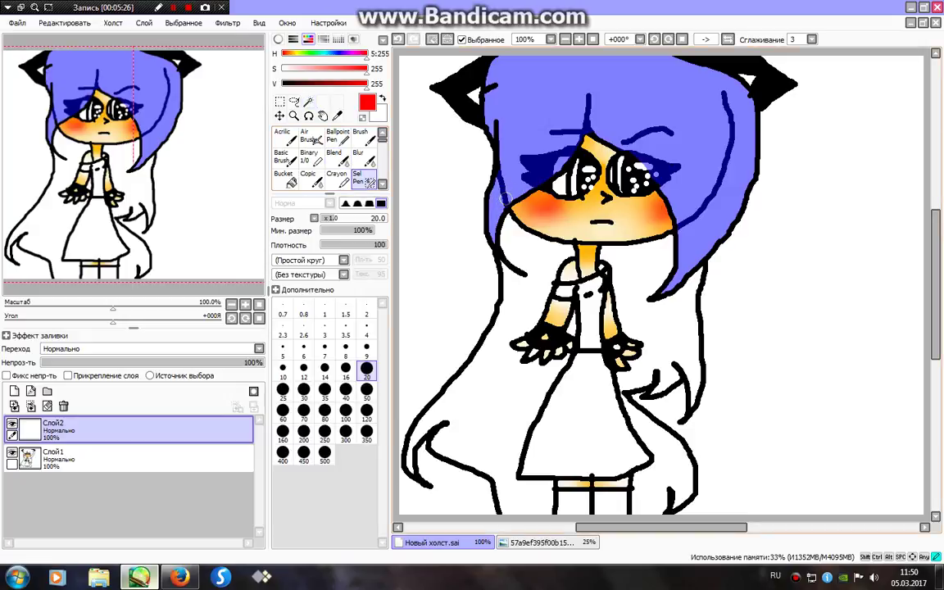
- Try adding the long back hair on both sides of the body to the selection with the Magic Wand
click(295, 102)
click(308, 102)
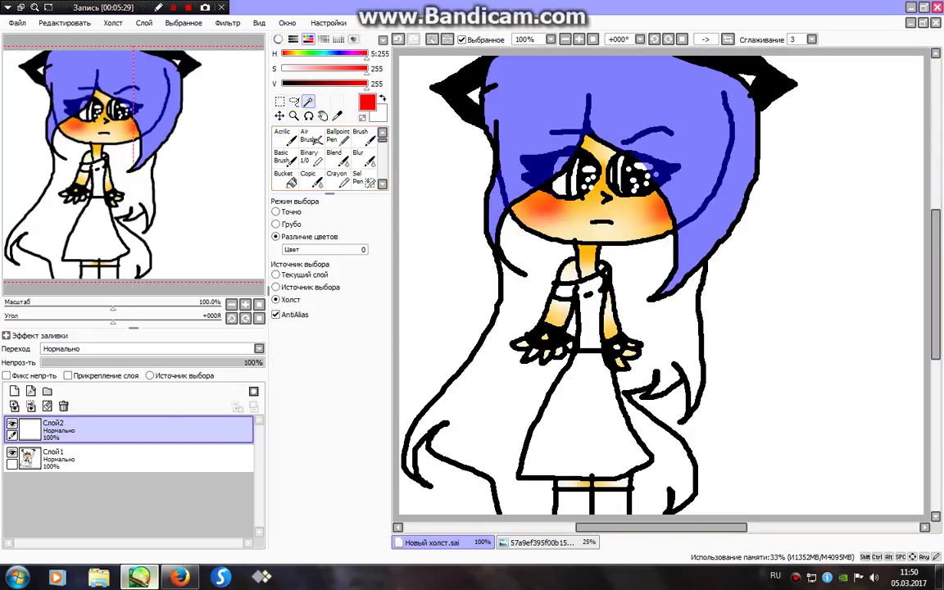
click(490, 383)
click(661, 324)
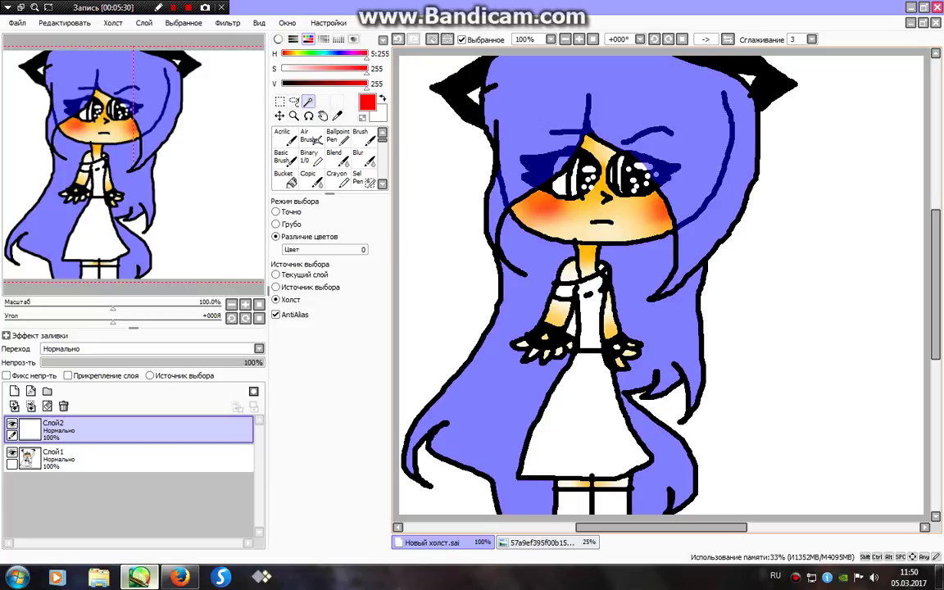
key(ctrl+z)
key(ctrl+z)
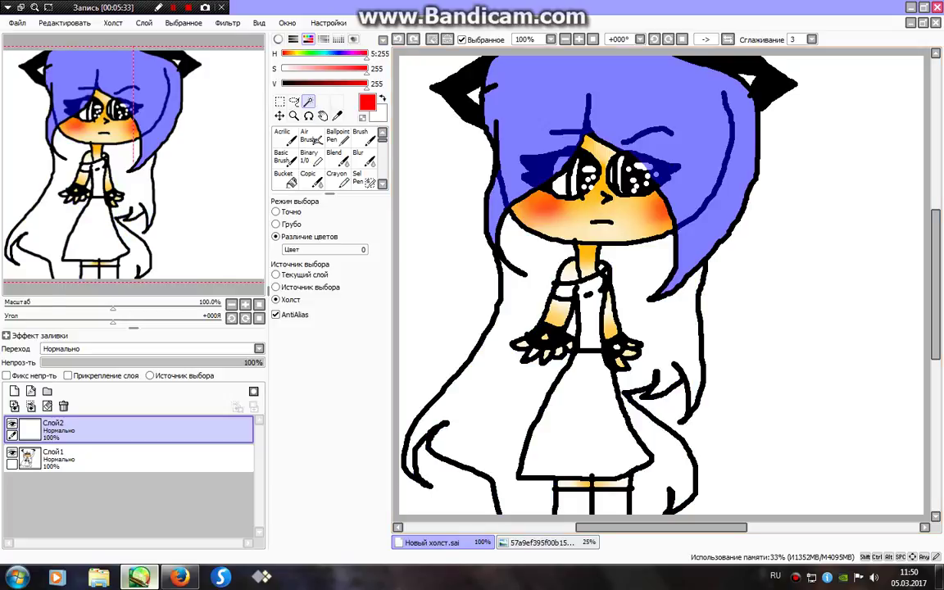
- Fill the selected hair on top of the head with bright violet using the size 70 Binary pen and clear the selection
click(309, 156)
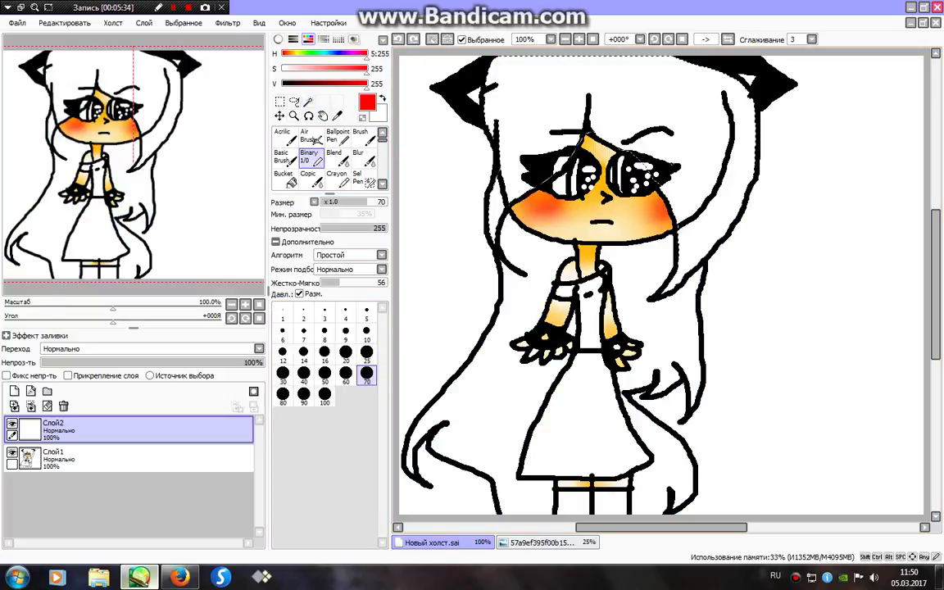
click(346, 54)
mouse_move(729, 176)
mouse_down()
mouse_move(594, 210)
mouse_move(510, 271)
mouse_move(459, 164)
mouse_move(559, 99)
mouse_move(693, 53)
mouse_move(758, 123)
mouse_up()
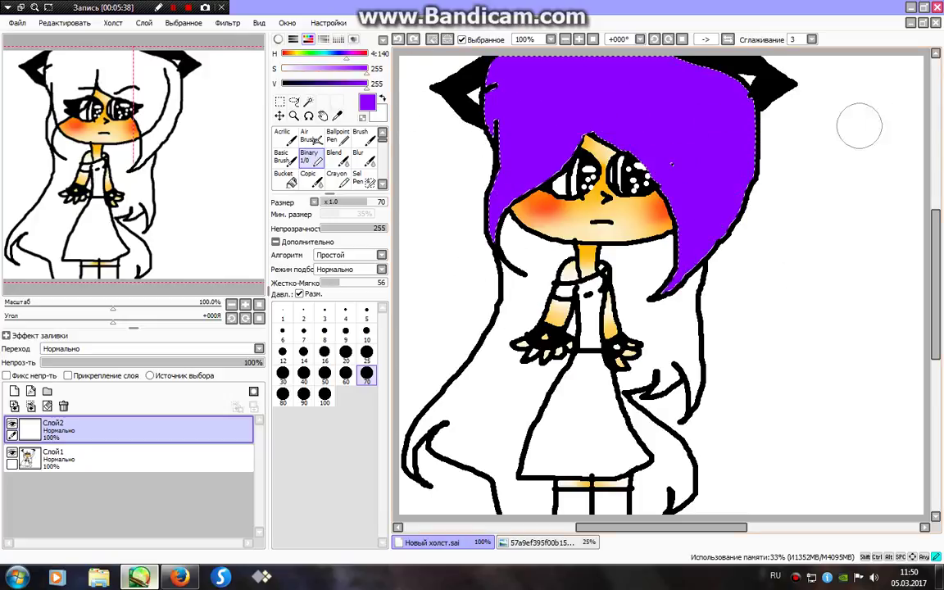
click(363, 178)
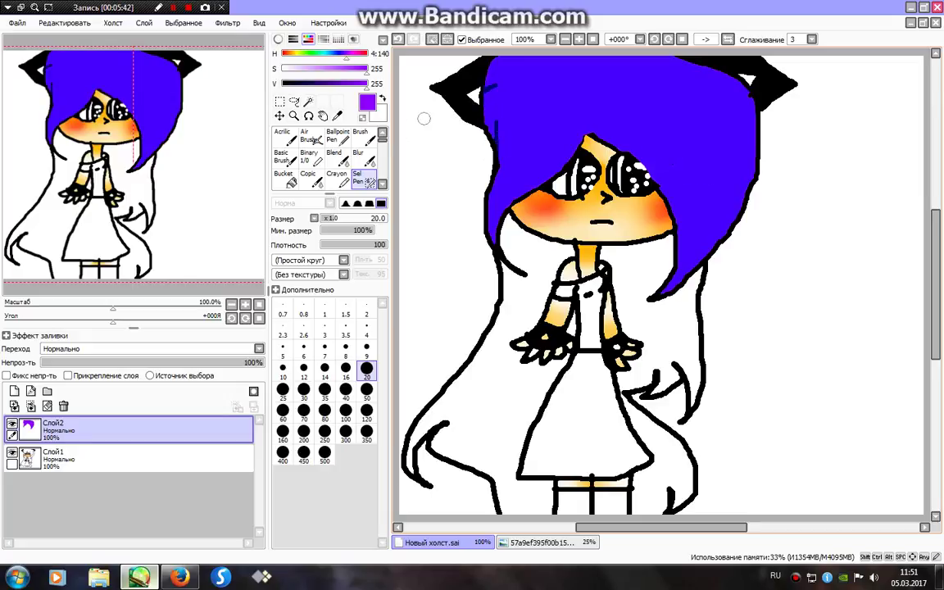
click(309, 156)
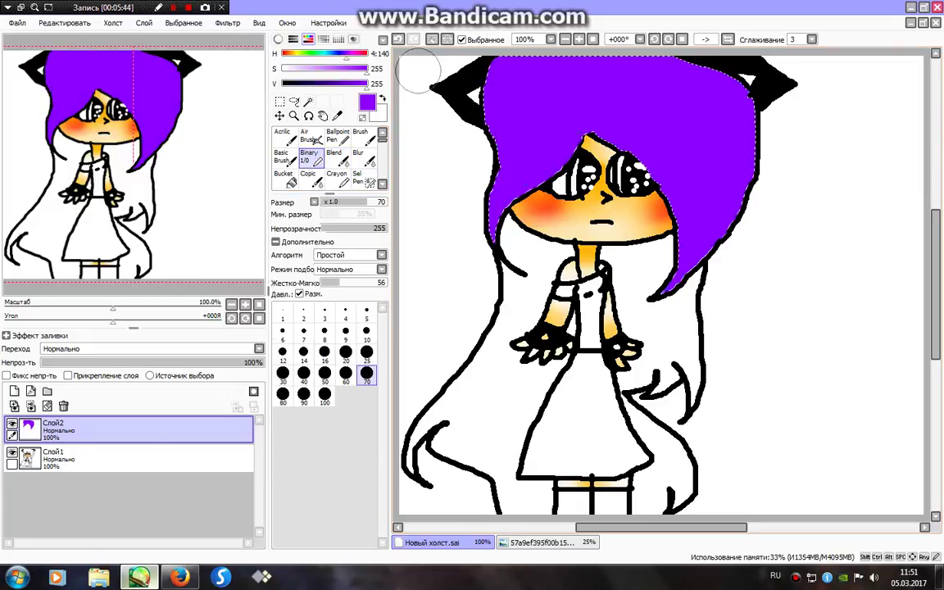
key(ctrl+d)
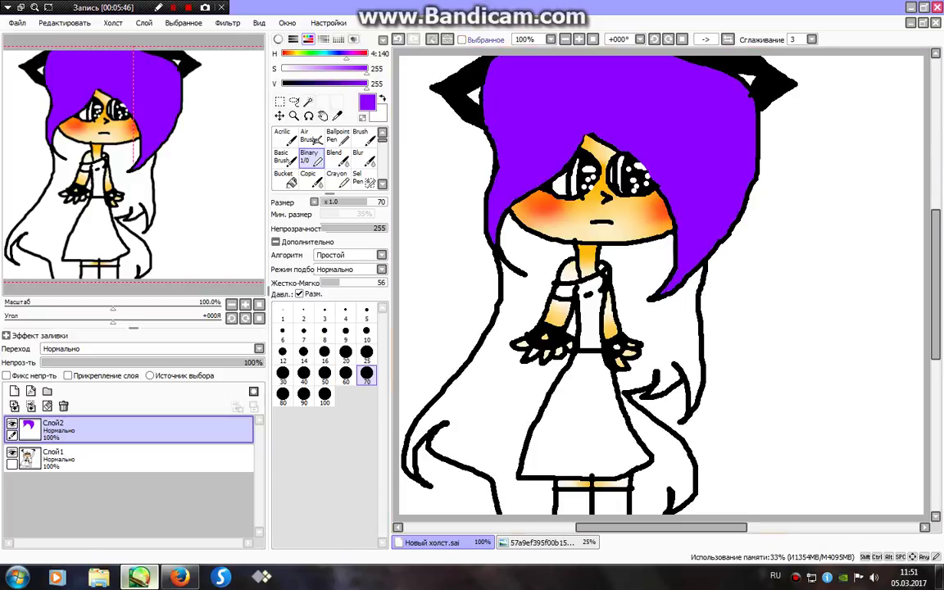
- Paint darker violet shadows (V 158) at the parting and along the fringe with the size 25 Binary pen and soften them with Blur
click(334, 84)
click(366, 353)
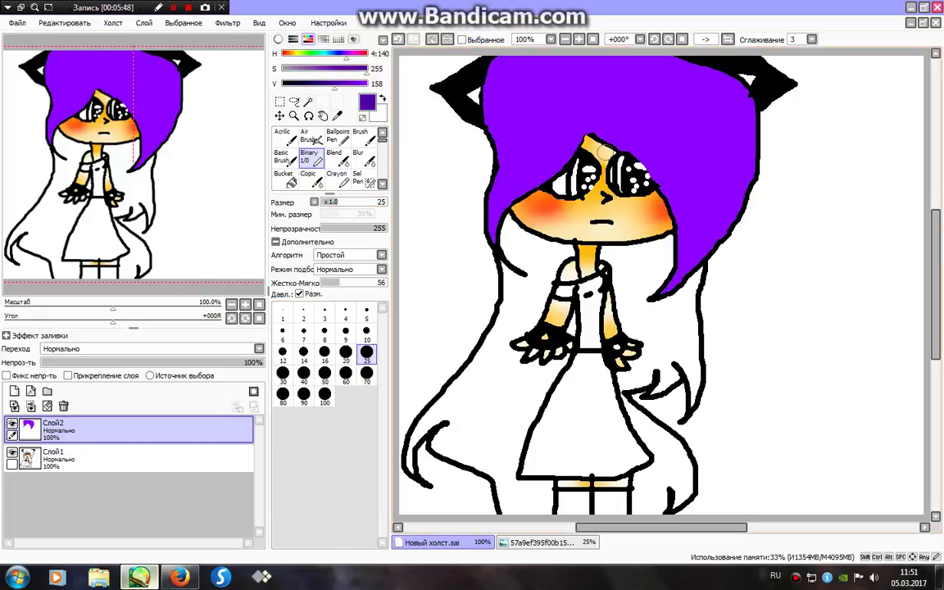
mouse_move(588, 129)
mouse_down()
mouse_move(568, 88)
mouse_move(579, 130)
mouse_up()
mouse_move(694, 263)
mouse_down()
mouse_move(678, 203)
mouse_move(606, 135)
mouse_up()
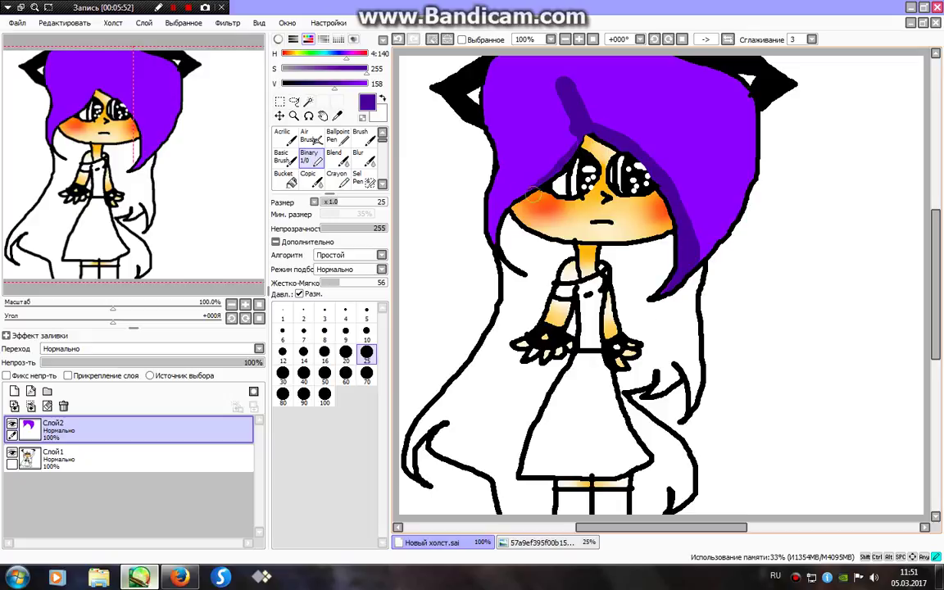
click(359, 155)
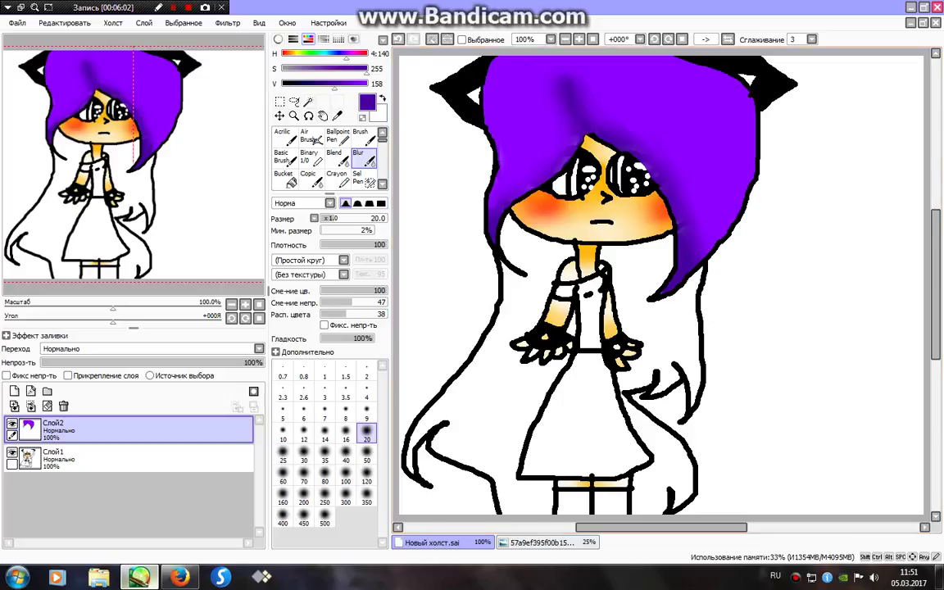
- Paint a white highlight band across the top hair with the Binary pen and blend it using the size 50 Blur brush
click(308, 155)
mouse_move(328, 69)
mouse_down()
mouse_move(282, 69)
mouse_move(367, 84)
mouse_up()
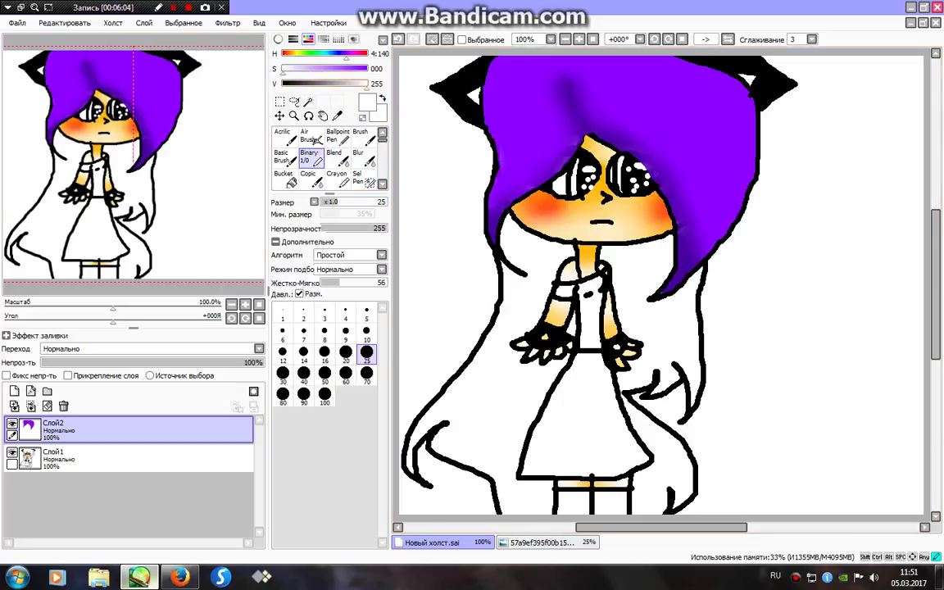
mouse_move(511, 130)
mouse_down()
mouse_move(514, 102)
mouse_move(718, 140)
mouse_move(750, 174)
mouse_up()
click(358, 155)
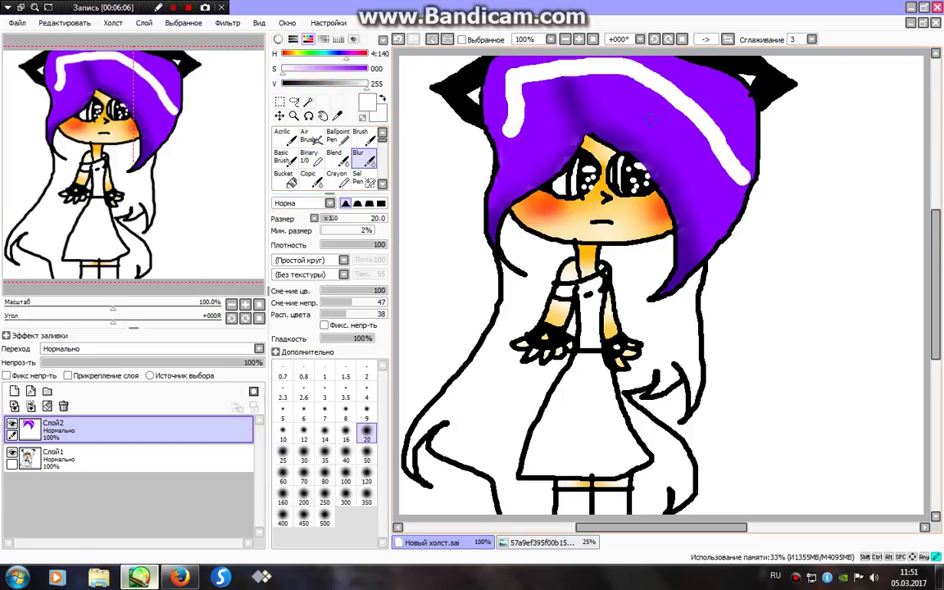
click(367, 460)
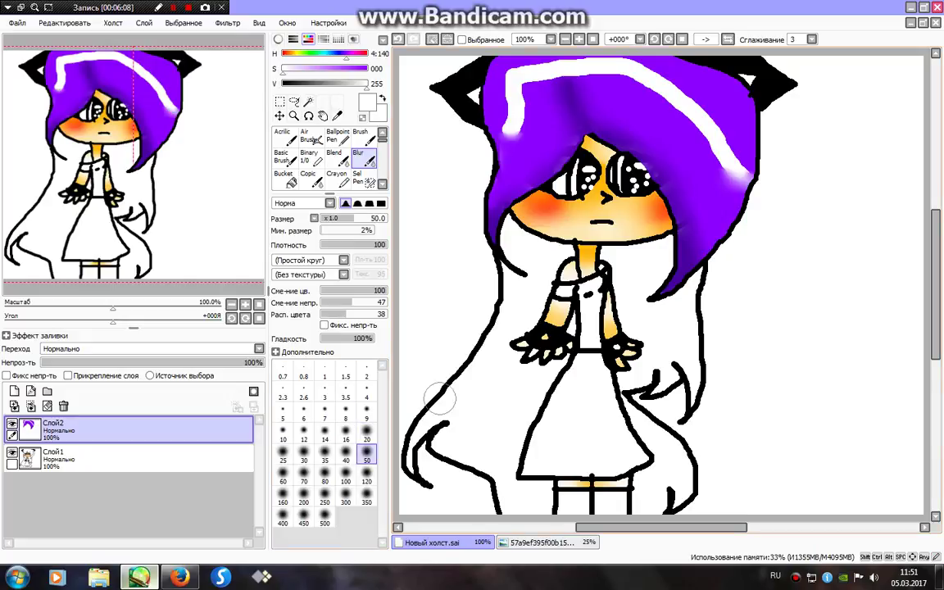
mouse_move(672, 185)
mouse_down()
mouse_move(639, 123)
mouse_move(754, 193)
mouse_move(573, 78)
mouse_move(623, 73)
mouse_move(541, 61)
mouse_move(514, 99)
mouse_move(510, 146)
mouse_move(525, 65)
mouse_up()
- Set up the Air Brush with the Chalk shape, a texture, both strengths at 4 and brush size 300
click(309, 137)
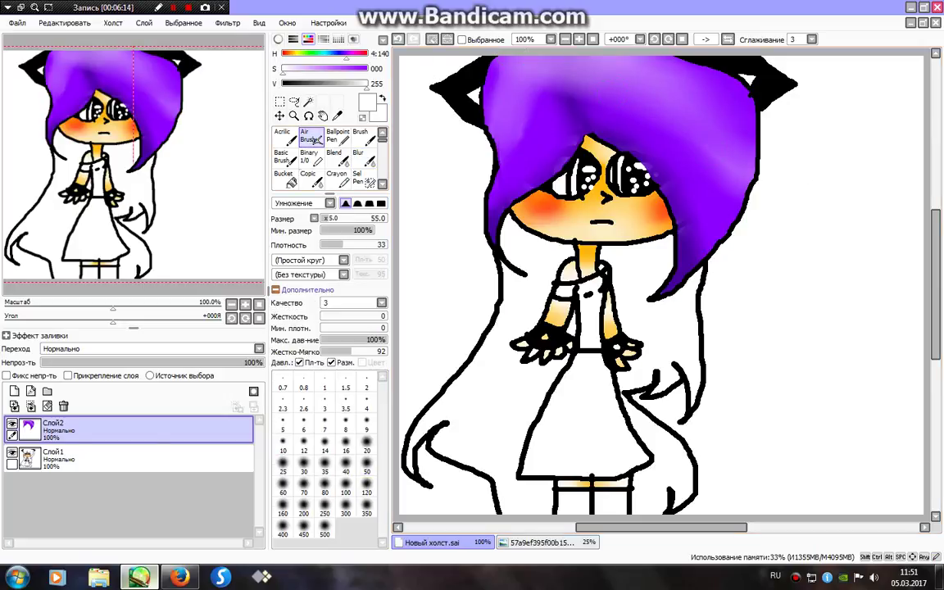
click(307, 260)
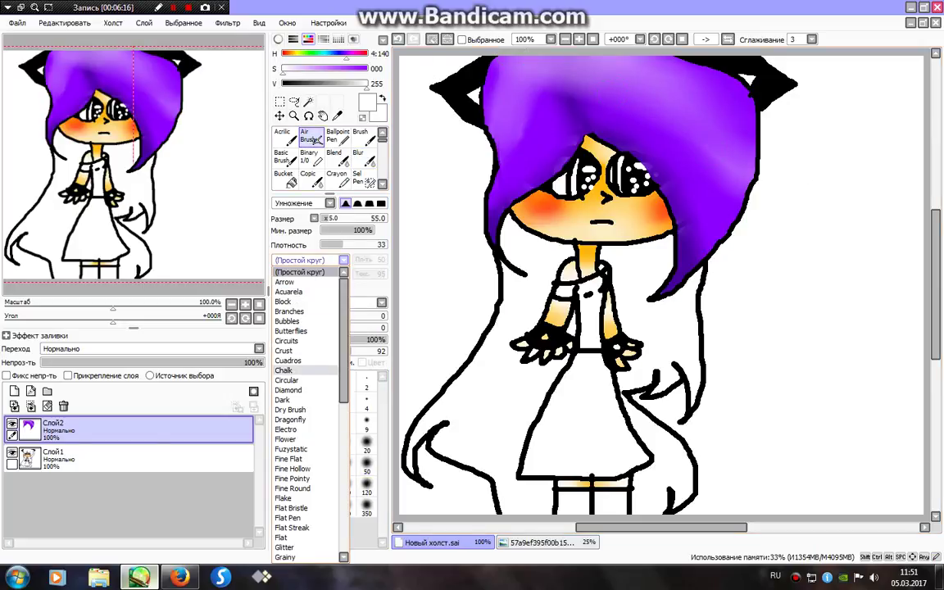
click(284, 370)
click(308, 275)
click(294, 296)
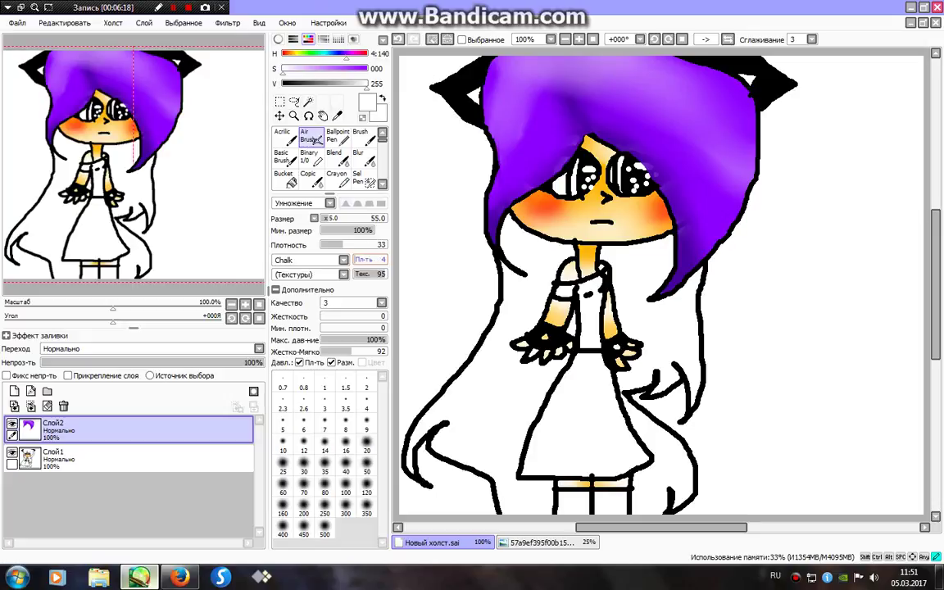
drag(363, 274, 358, 274)
click(346, 507)
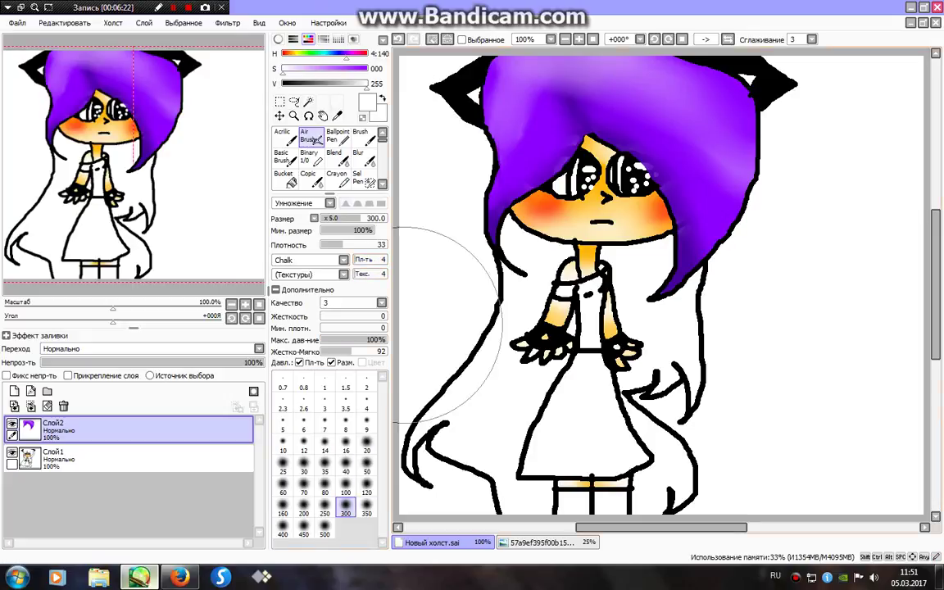
- Try darkening the top hair with black Chalk Air Brush strokes directly on its colour layer, and undo them
click(284, 84)
mouse_move(533, 140)
mouse_down()
mouse_move(447, 159)
mouse_move(573, 123)
mouse_move(787, 172)
mouse_move(471, 140)
mouse_move(690, 123)
mouse_up()
click(366, 84)
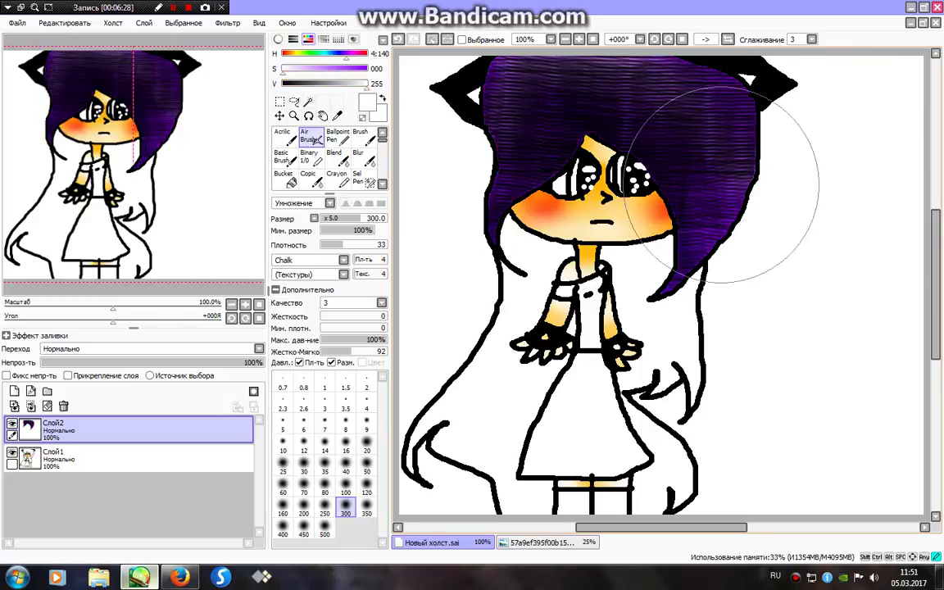
click(284, 84)
mouse_move(512, 88)
mouse_down()
mouse_move(644, 121)
mouse_move(500, 139)
mouse_up()
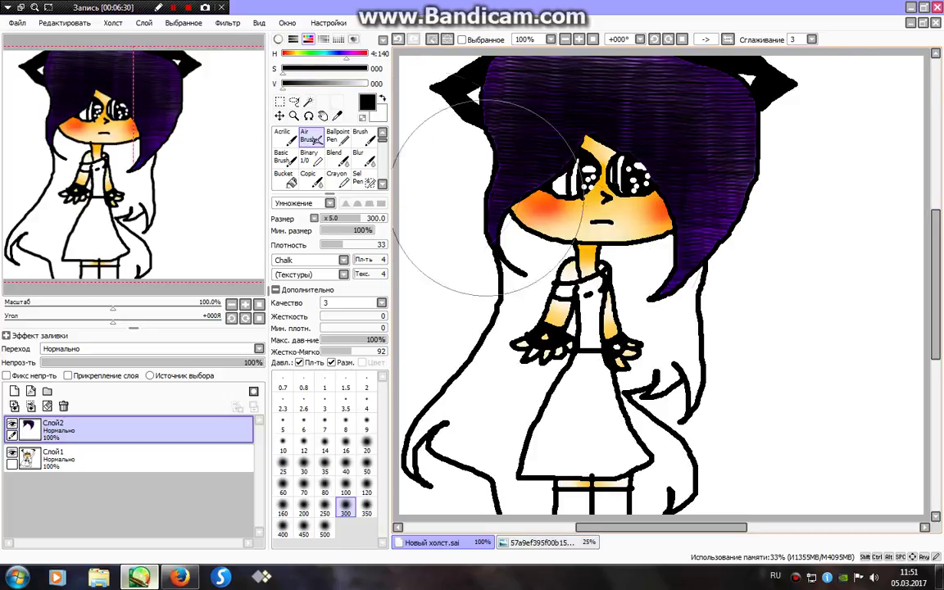
drag(176, 362, 266, 362)
key(ctrl+z)
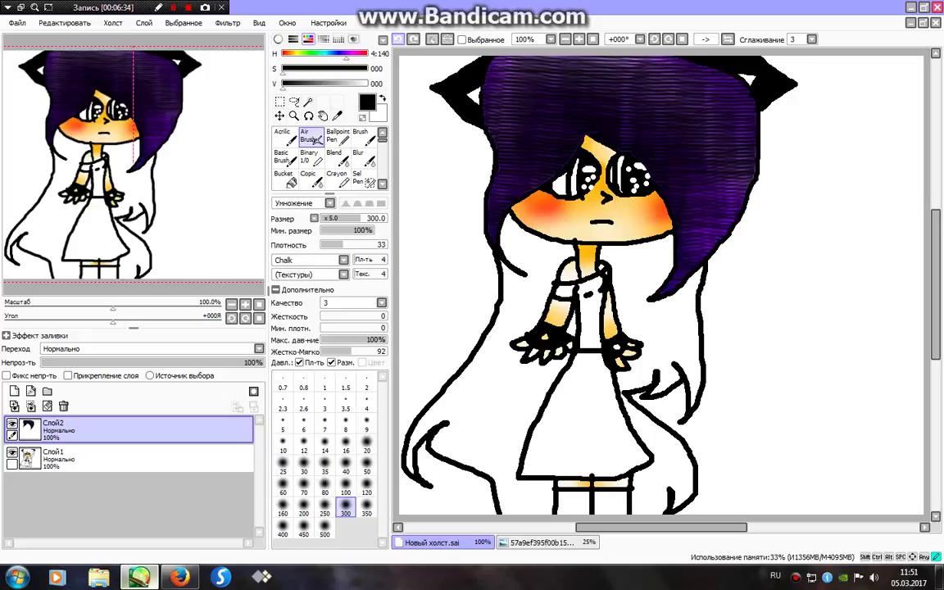
key(ctrl+z)
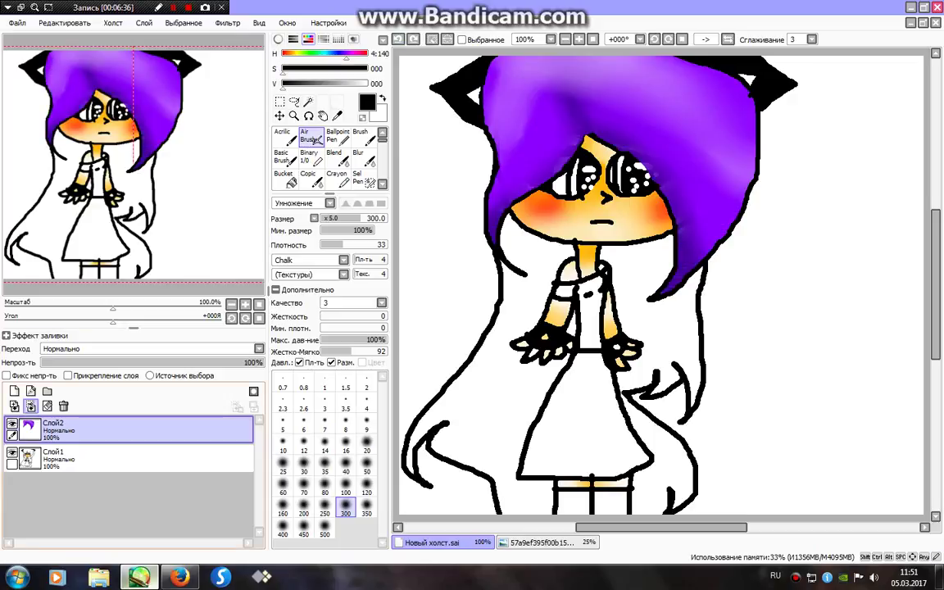
- Add a new layer, paint black Chalk texture over the top hair and lower the layer's opacity to 27%
click(14, 391)
mouse_move(480, 82)
mouse_down()
mouse_move(864, 116)
mouse_move(727, 337)
mouse_move(574, 123)
mouse_move(515, 194)
mouse_move(439, 138)
mouse_move(686, 204)
mouse_move(788, 195)
mouse_move(759, 110)
mouse_move(737, 131)
mouse_move(529, 75)
mouse_move(541, 201)
mouse_up()
click(366, 84)
click(284, 84)
drag(141, 362, 102, 362)
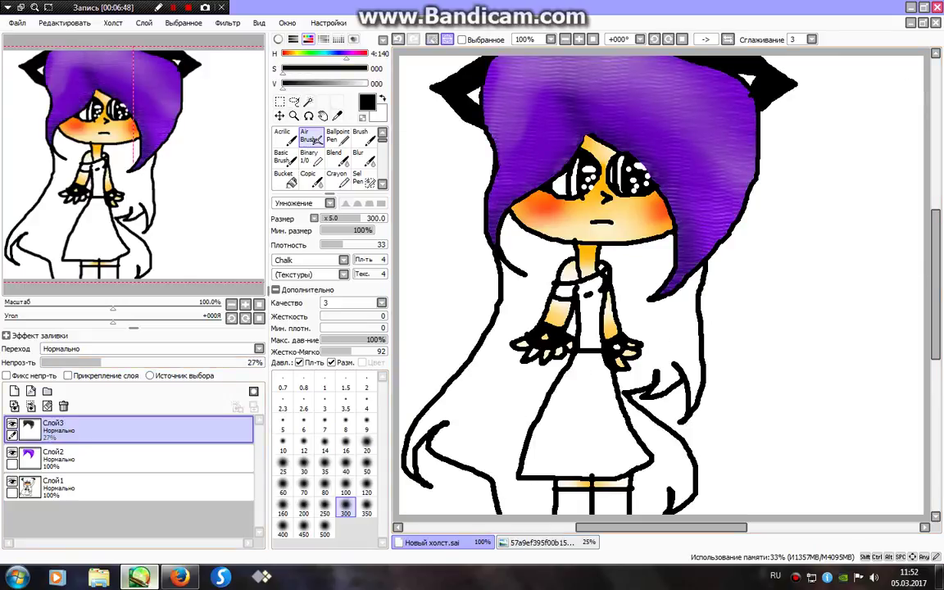
- Make the hair colour layer Слой2 active and select the long back hair on both sides of the body with the Magic Wand
key(ctrl+d)
click(148, 459)
key(w)
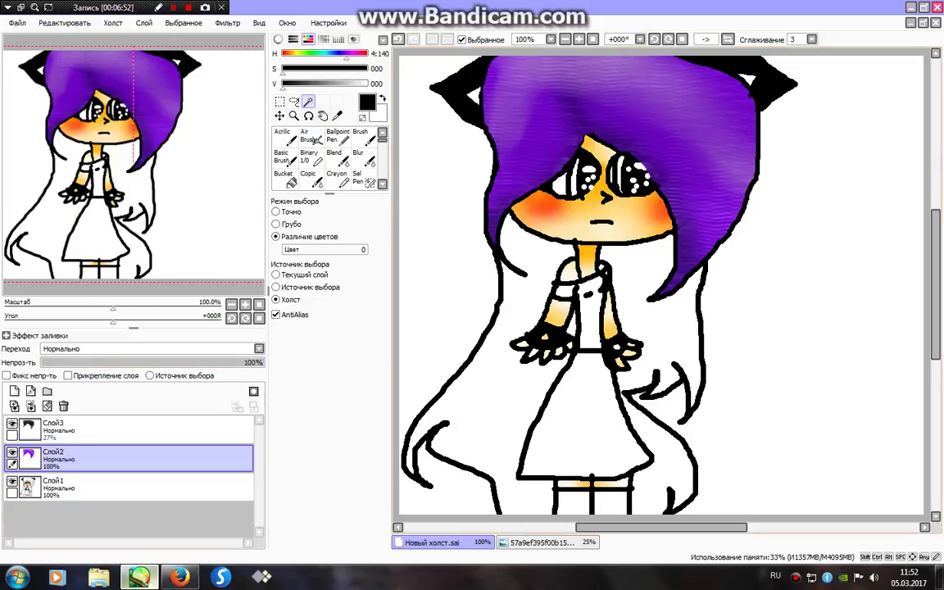
click(502, 384)
click(672, 324)
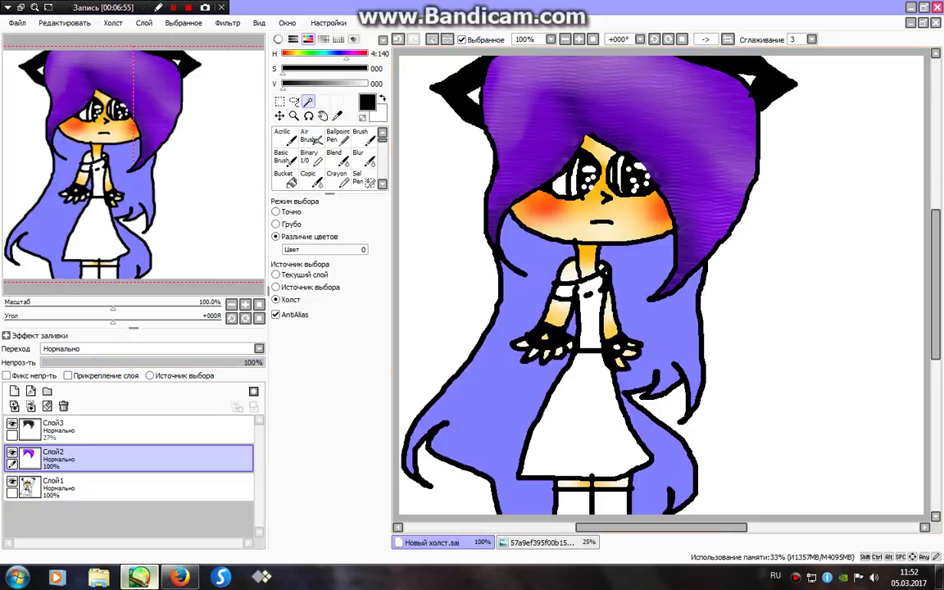
- Fill the selected back hair with dark violet (S 255, V 112) using the size 70 Binary pen
click(311, 158)
click(366, 376)
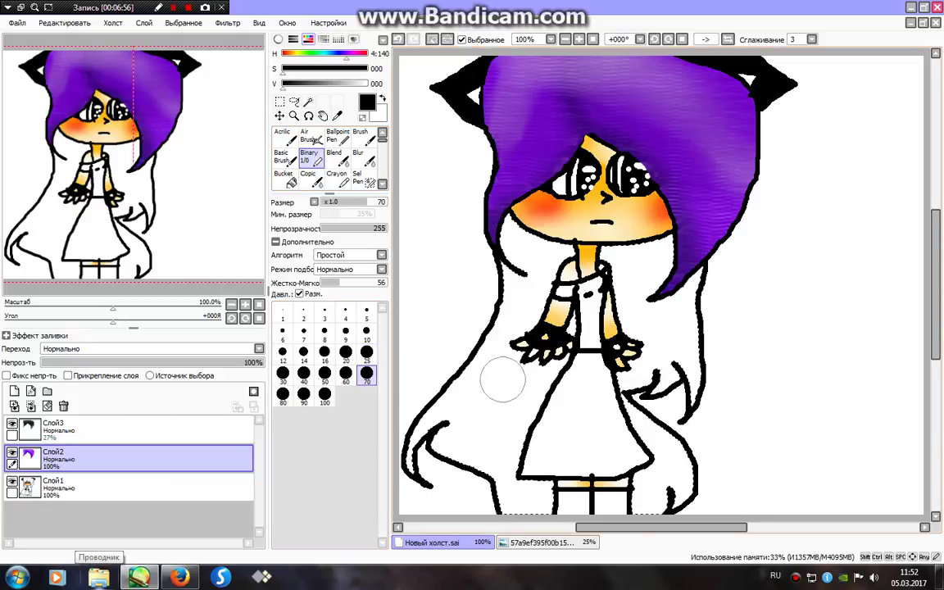
click(366, 69)
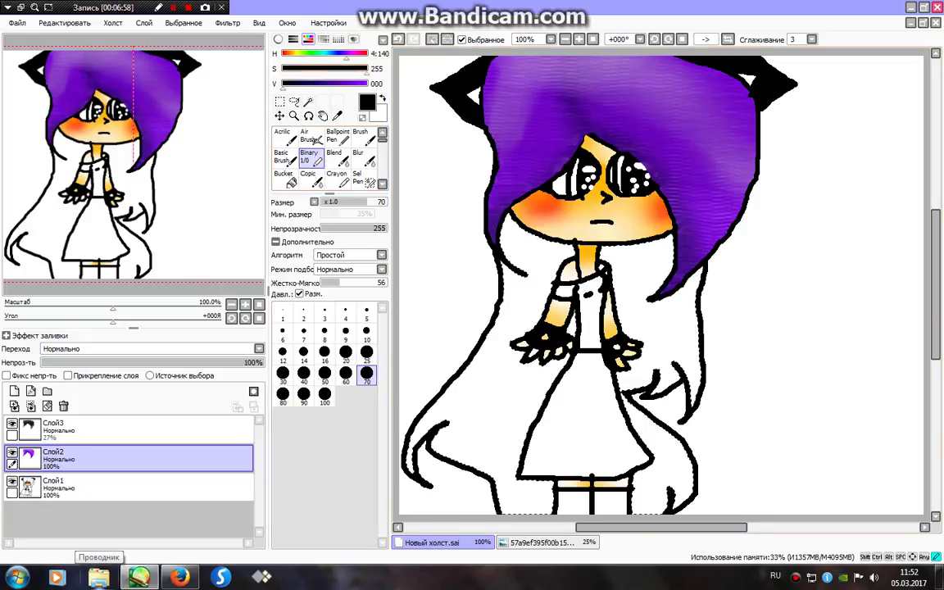
click(314, 84)
mouse_move(627, 202)
mouse_down()
mouse_move(415, 233)
mouse_move(533, 287)
mouse_move(421, 330)
mouse_move(832, 387)
mouse_move(927, 354)
mouse_move(463, 320)
mouse_move(450, 435)
mouse_move(673, 414)
mouse_move(697, 492)
mouse_up()
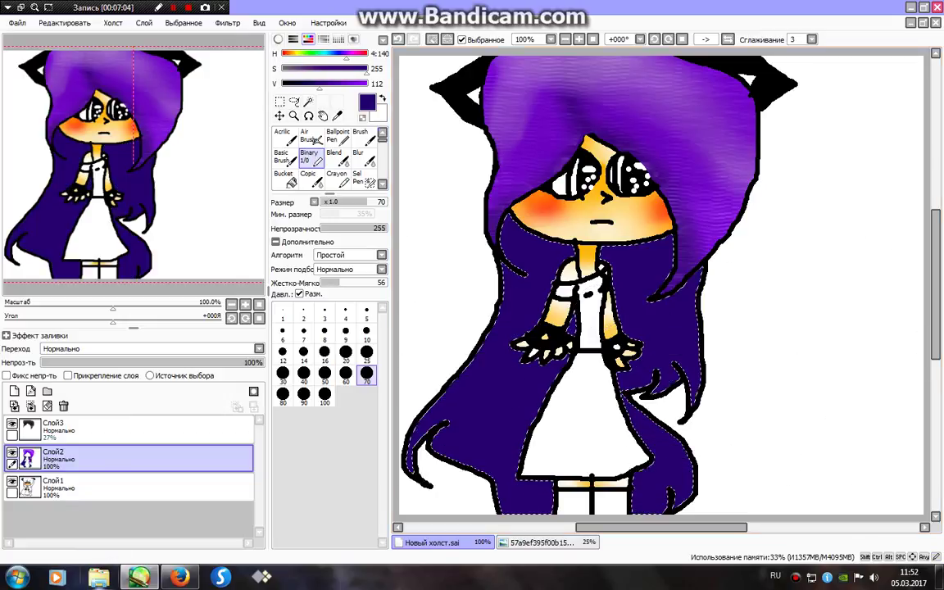
- Paint near-black violet shadows (V 22) on the back hair beside the body and under the face, and soften them with Blur
click(289, 84)
mouse_move(525, 213)
mouse_down()
mouse_move(488, 385)
mouse_move(540, 492)
mouse_move(623, 463)
mouse_move(648, 385)
mouse_move(665, 234)
mouse_up()
click(360, 157)
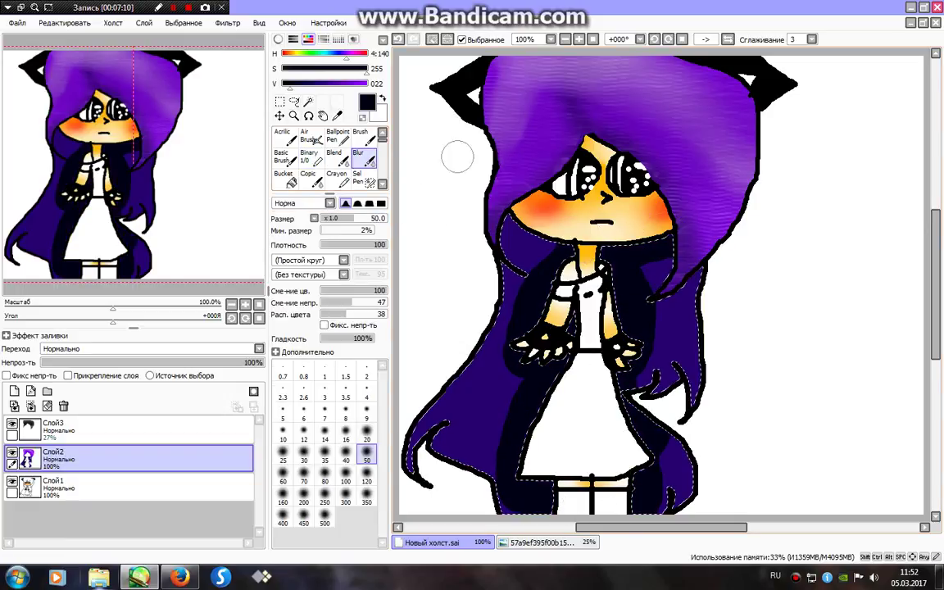
mouse_move(783, 294)
mouse_down()
mouse_move(629, 252)
mouse_move(598, 286)
mouse_move(773, 346)
mouse_move(508, 409)
mouse_up()
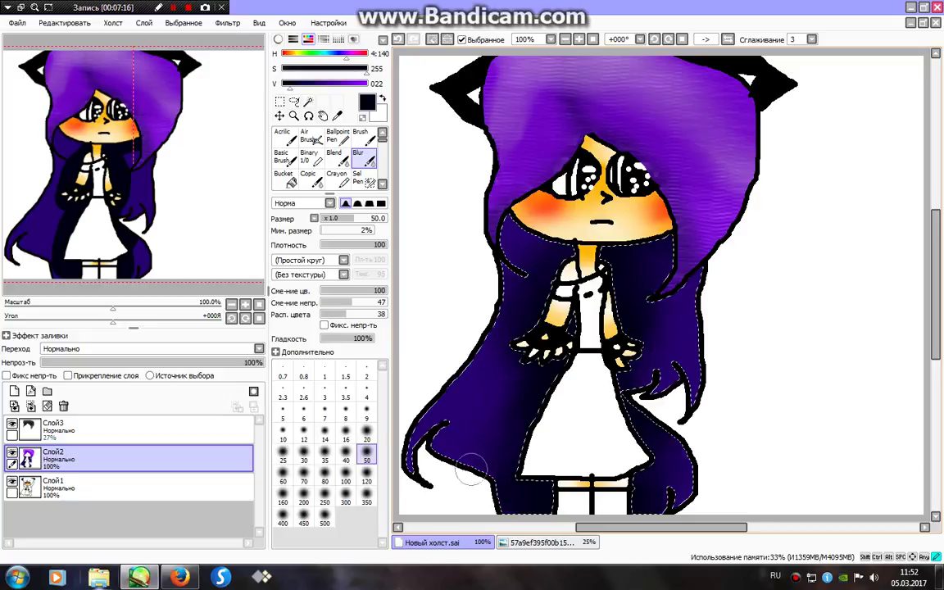
- Draw thin white highlight strokes on both sides of the back hair with the size 10 Binary pen
click(309, 158)
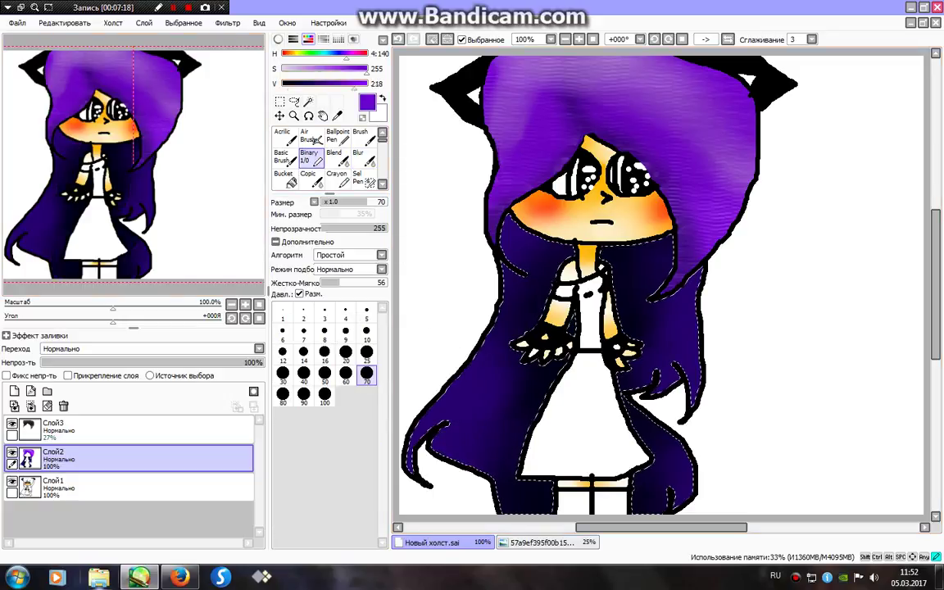
mouse_move(354, 84)
mouse_down()
mouse_move(368, 83)
mouse_move(282, 69)
mouse_up()
click(366, 332)
drag(506, 250, 503, 255)
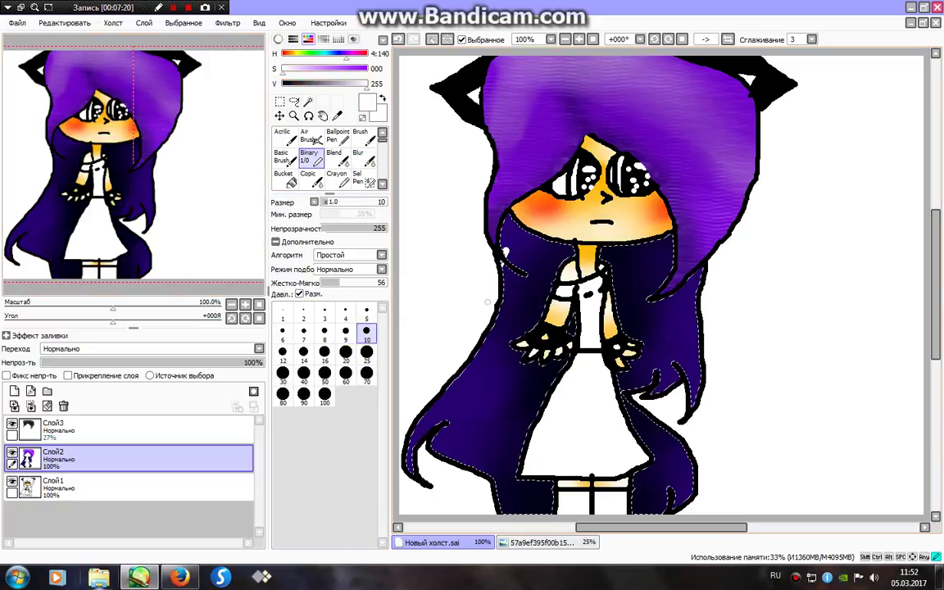
drag(476, 358, 458, 442)
drag(671, 298, 660, 392)
drag(672, 435, 668, 489)
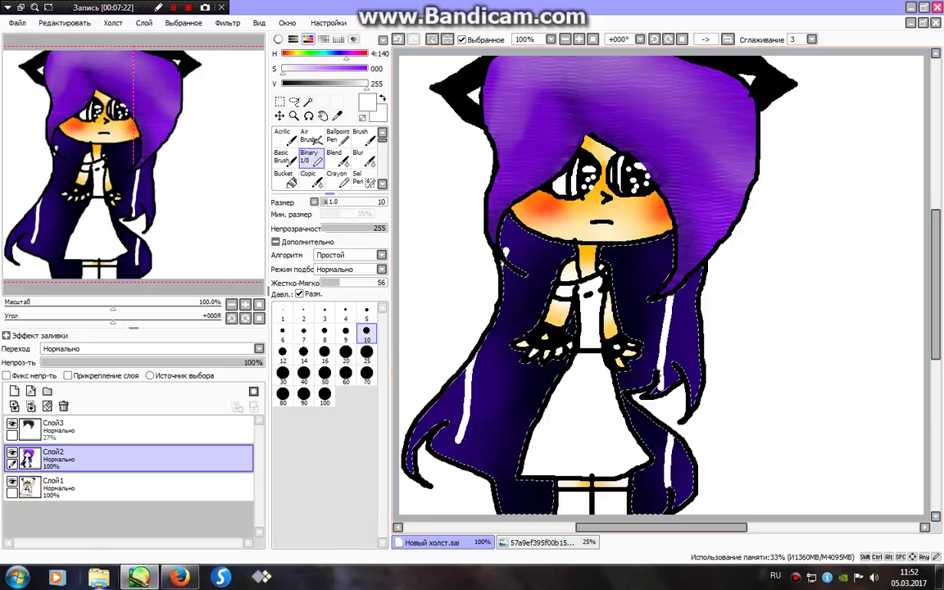
- Blend the white highlights into the dark back hair with the size 50 Blur brush
click(359, 158)
mouse_move(480, 345)
mouse_down()
mouse_move(450, 500)
mouse_move(484, 263)
mouse_move(450, 453)
mouse_up()
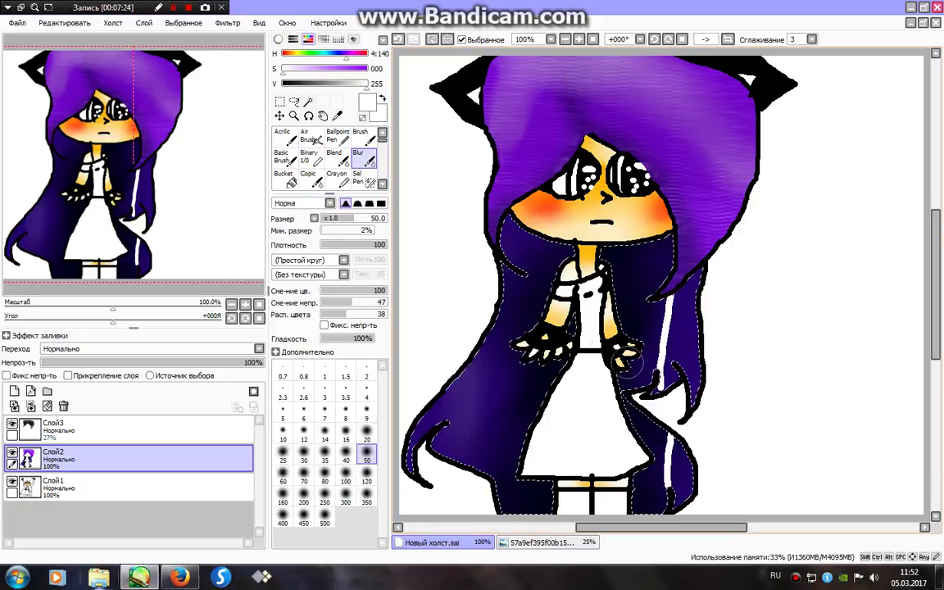
mouse_move(656, 336)
mouse_down()
mouse_move(647, 274)
mouse_move(690, 248)
mouse_move(680, 193)
mouse_move(661, 212)
mouse_up()
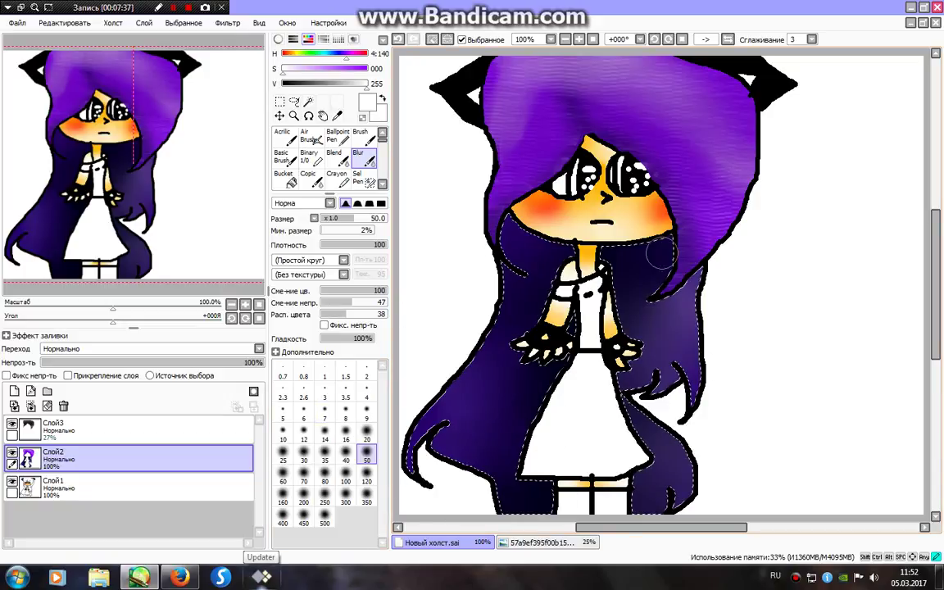
- Paint black Chalk texture over the back hair on layer Слой3 with the Air Brush at size 120, and set the layer's opacity to 100%
click(310, 138)
click(53, 428)
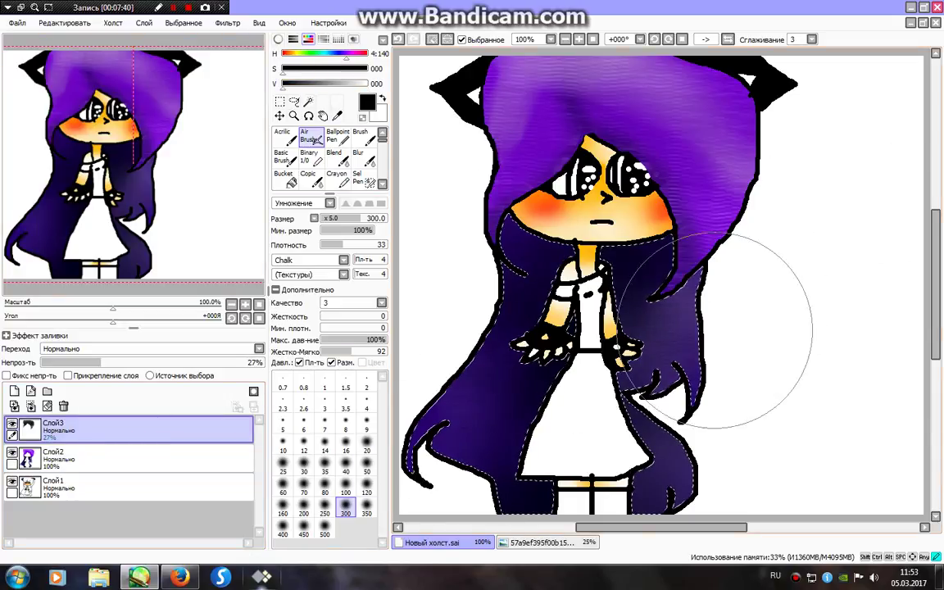
click(345, 408)
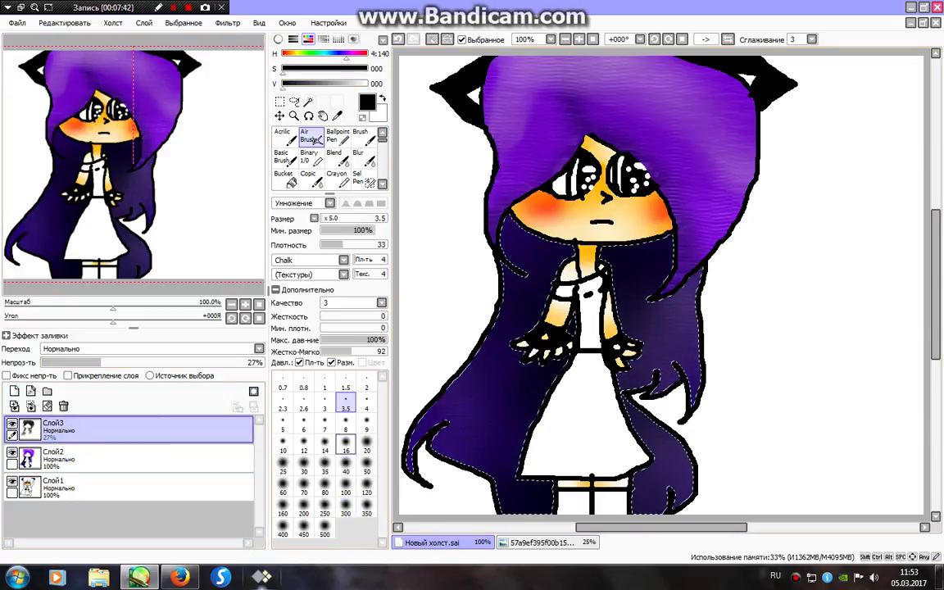
click(366, 482)
click(259, 362)
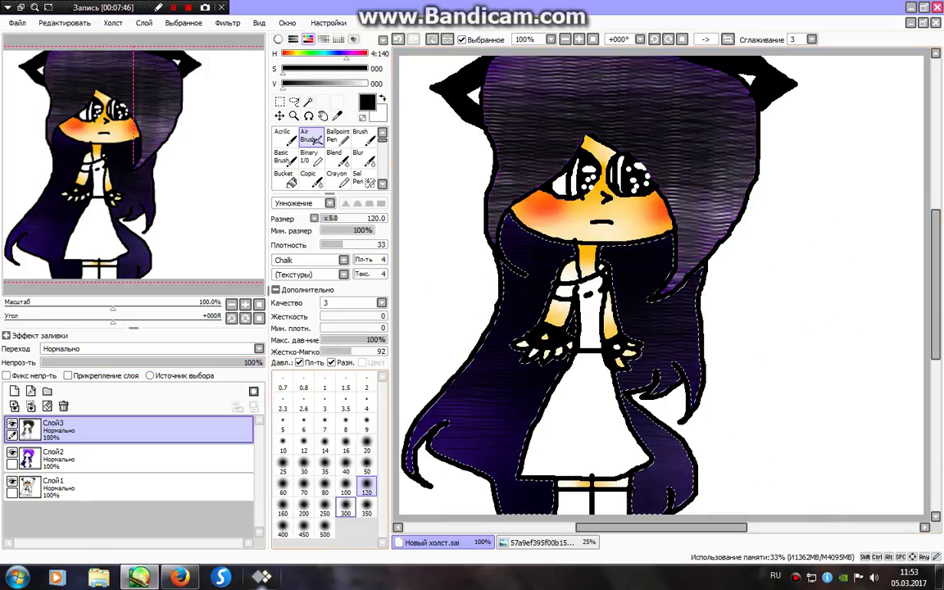
- Paint white and black Chalk texture over the back hair on Слой3 with the size 300 Air Brush, and clear the selection
click(345, 506)
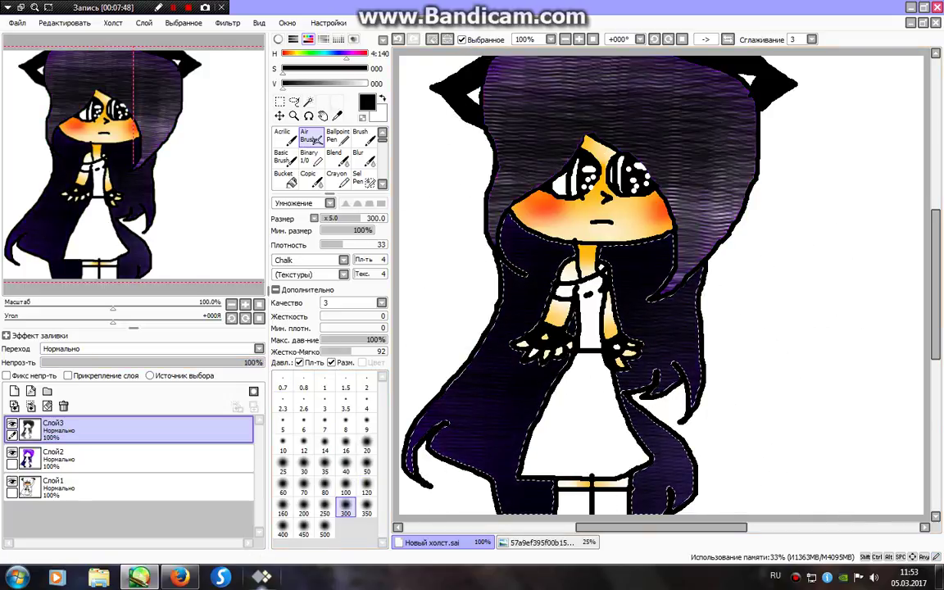
click(366, 83)
mouse_move(653, 277)
mouse_down()
mouse_move(324, 451)
mouse_move(476, 207)
mouse_up()
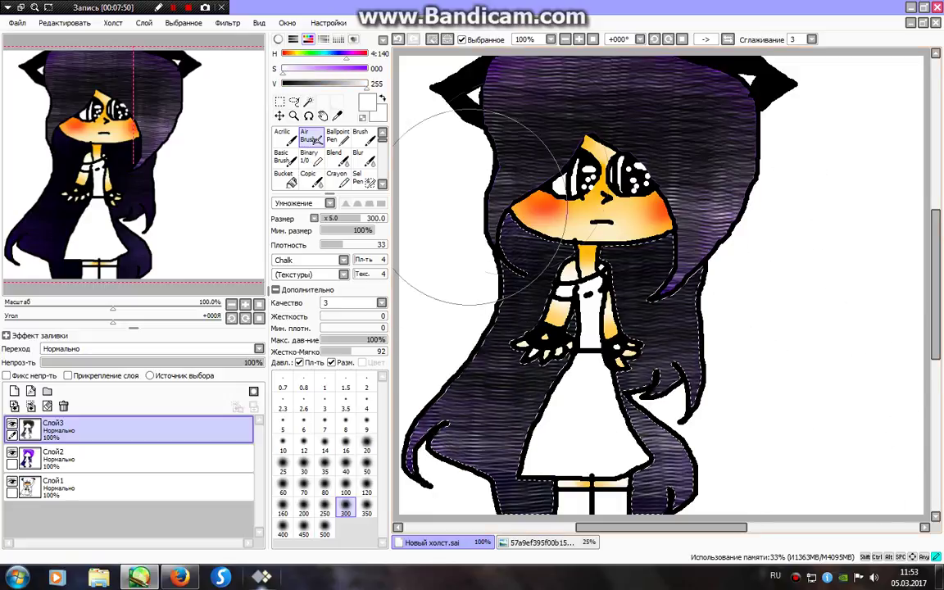
click(283, 83)
mouse_move(655, 256)
mouse_down()
mouse_move(714, 312)
mouse_move(482, 482)
mouse_move(729, 346)
mouse_up()
key(ctrl+d)
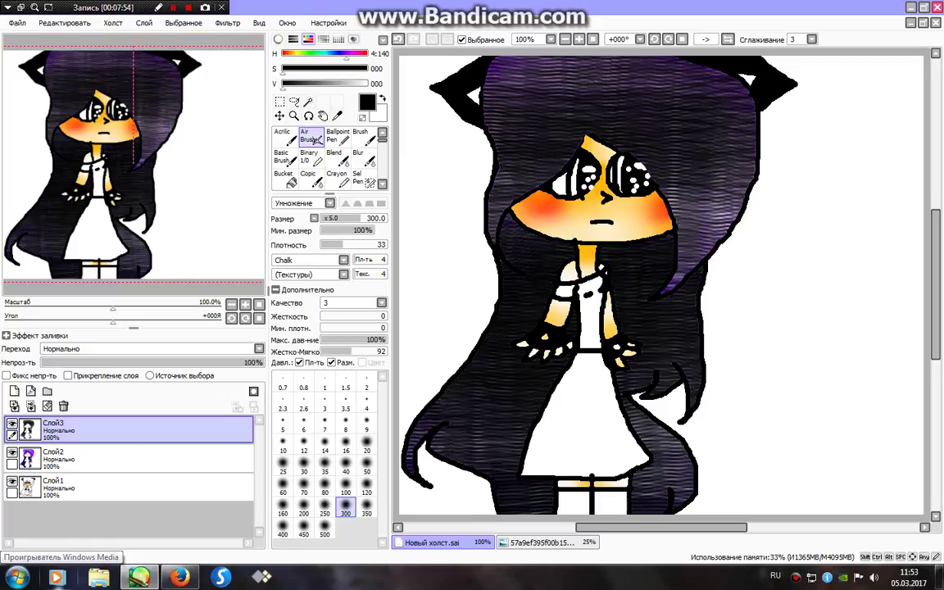
- Set the opacity of layer Слой3 to 30% and of layer Слой2 to 78%
drag(201, 362, 110, 363)
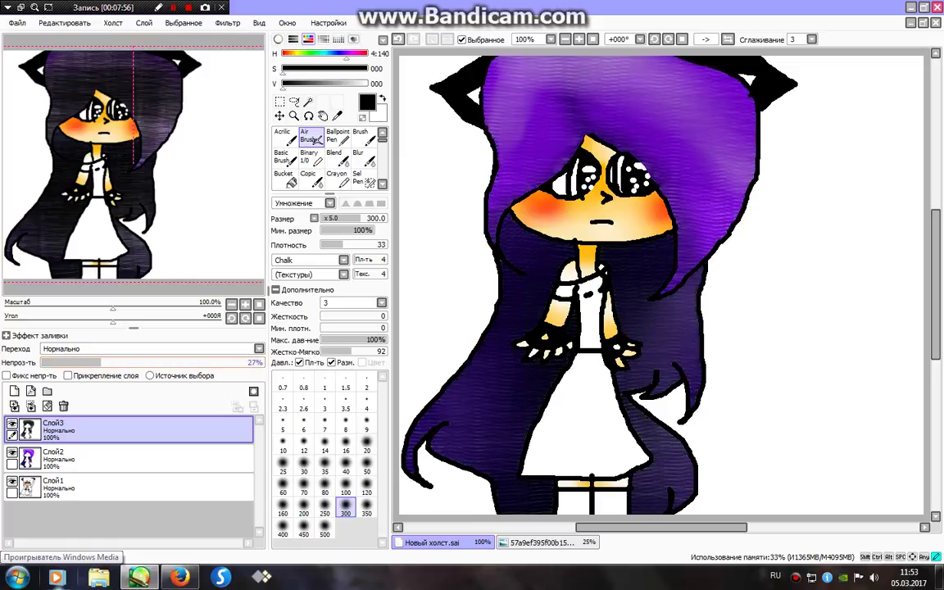
click(123, 457)
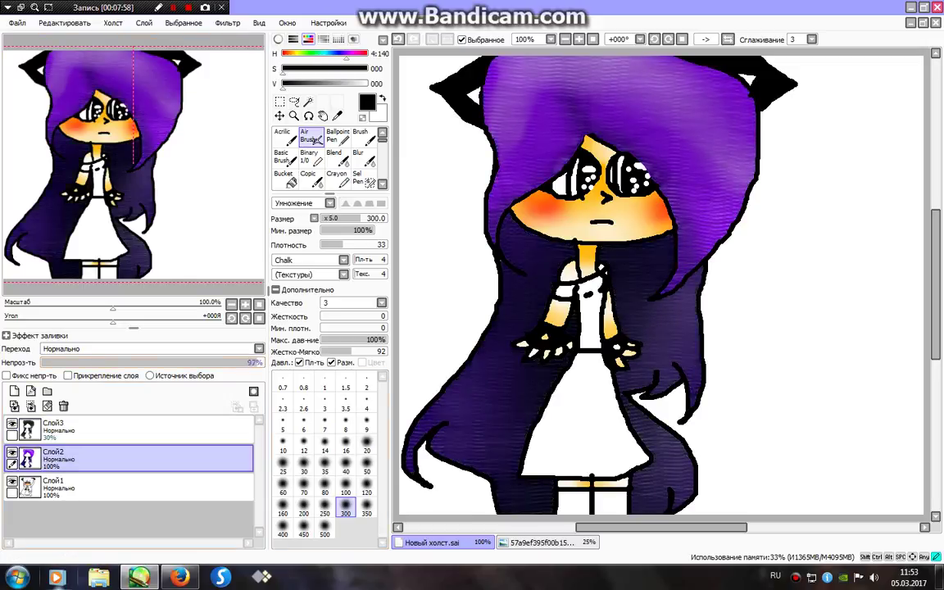
drag(256, 362, 234, 362)
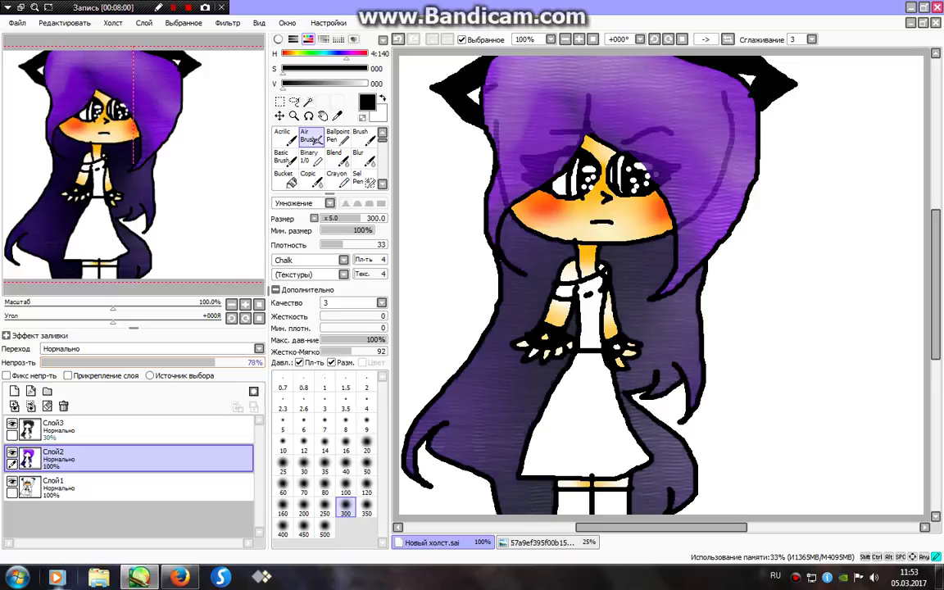
- Merge Слой3 and Слой2 down into Слой1
click(123, 429)
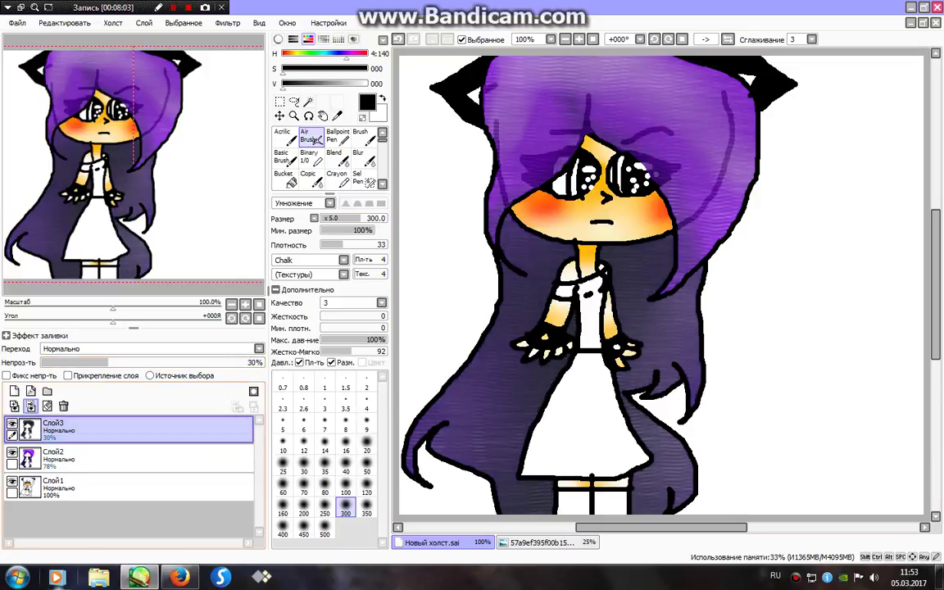
click(31, 406)
click(31, 407)
- Select the girl's top and sleeve with the Magic Wand and paint them bright pink with the size 25 Binary pen
key(w)
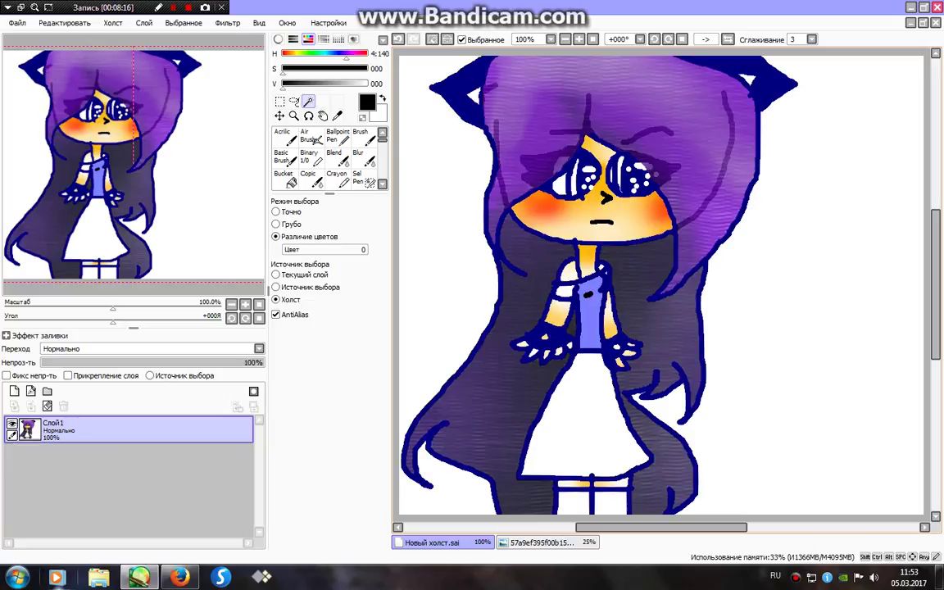
key(ctrl+z)
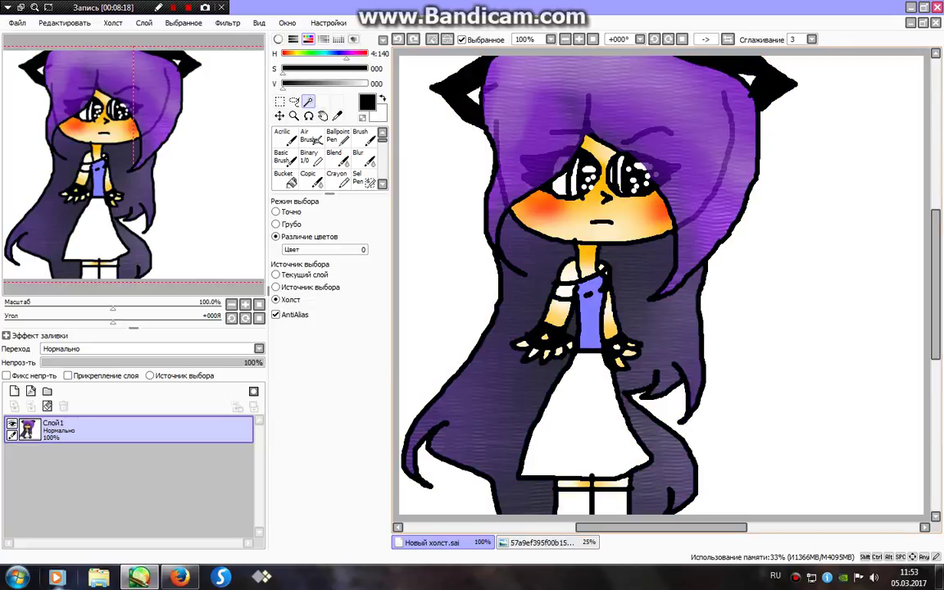
key(ctrl+y)
key(ctrl+z)
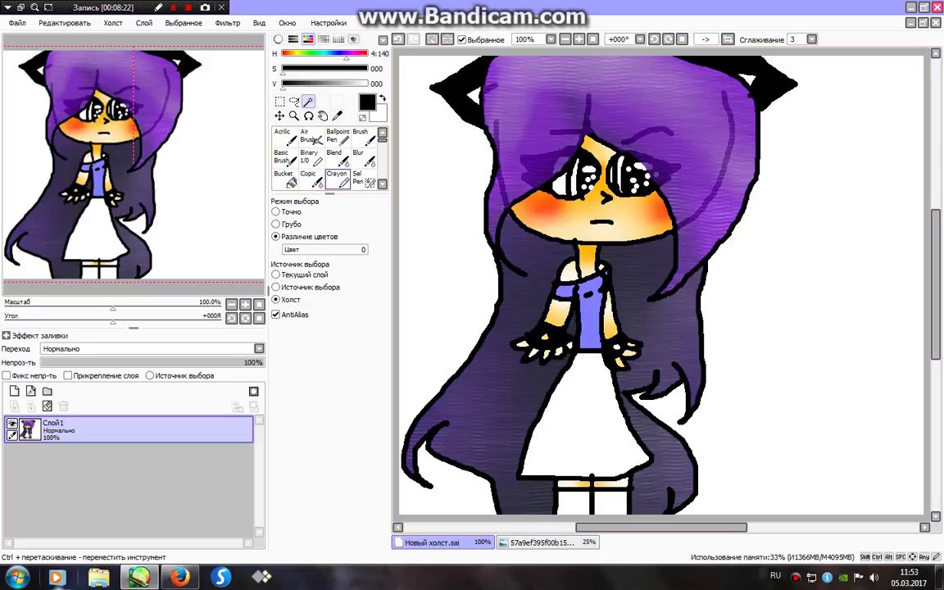
click(311, 158)
click(357, 53)
click(366, 69)
drag(334, 83, 367, 83)
click(366, 354)
mouse_move(639, 267)
mouse_down()
mouse_move(510, 291)
mouse_move(592, 344)
mouse_up()
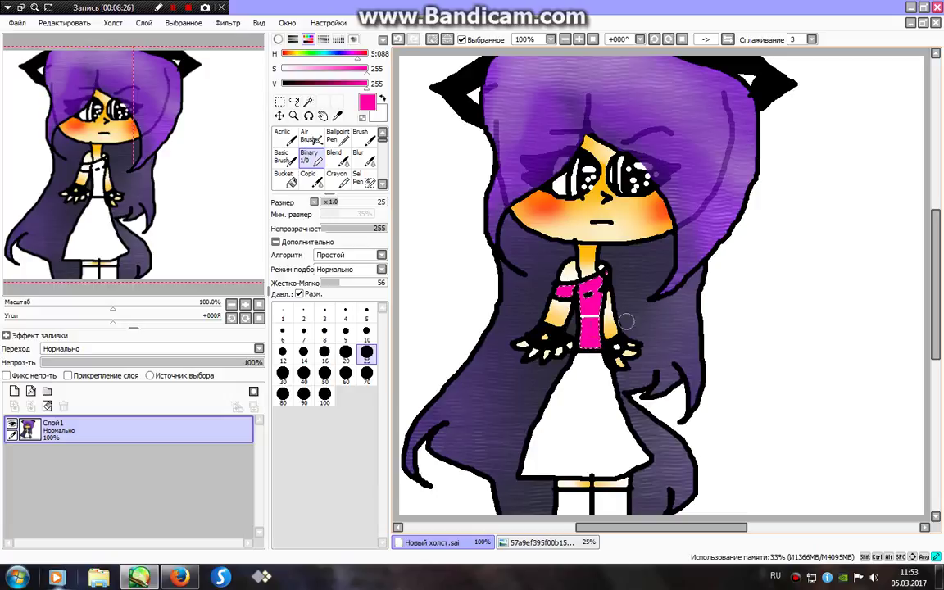
- Shade the top's neckline dark pink (V 110) and its hem and sleeve white, blend both with Blur, and deselect
drag(365, 83, 319, 82)
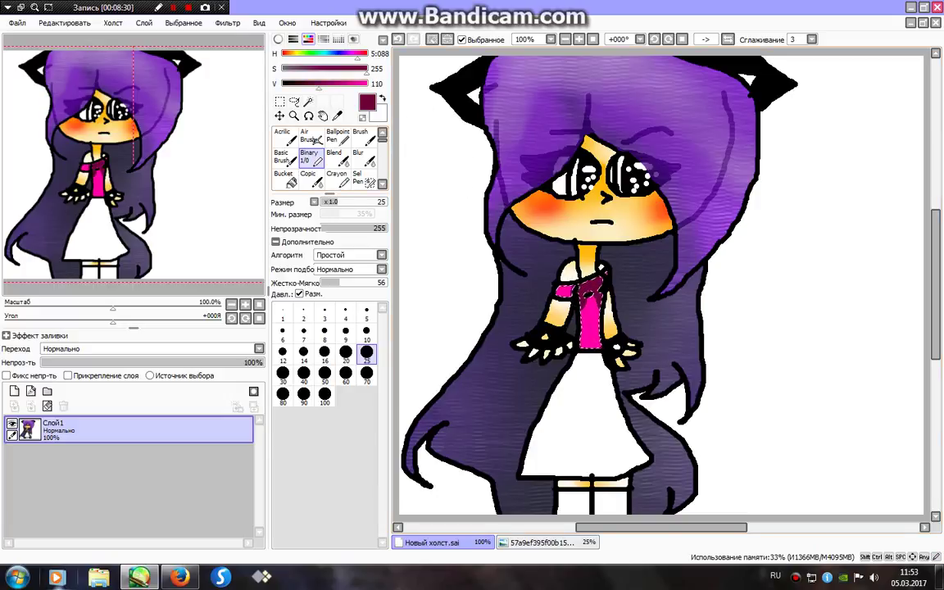
click(363, 158)
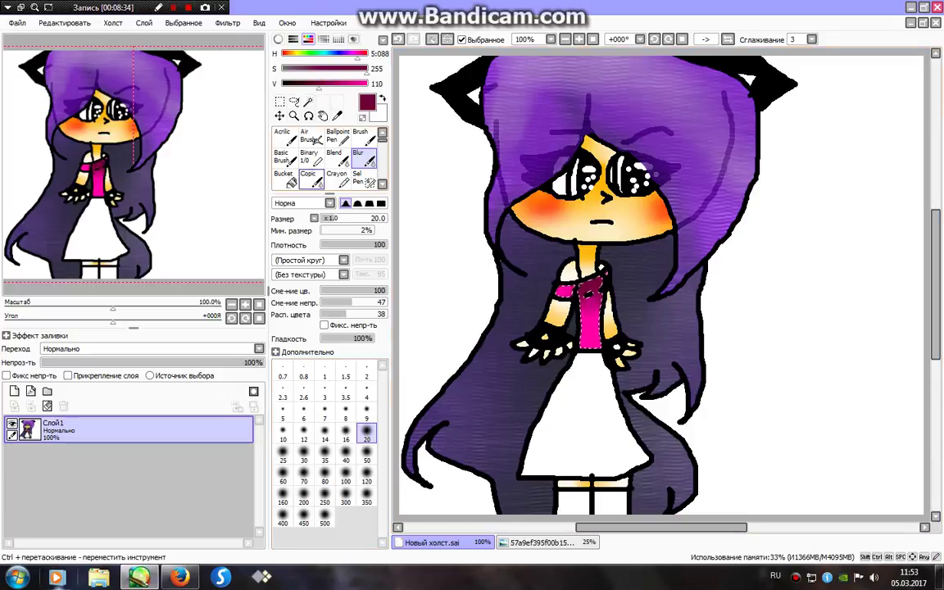
click(311, 159)
drag(319, 84, 367, 83)
right_click(610, 384)
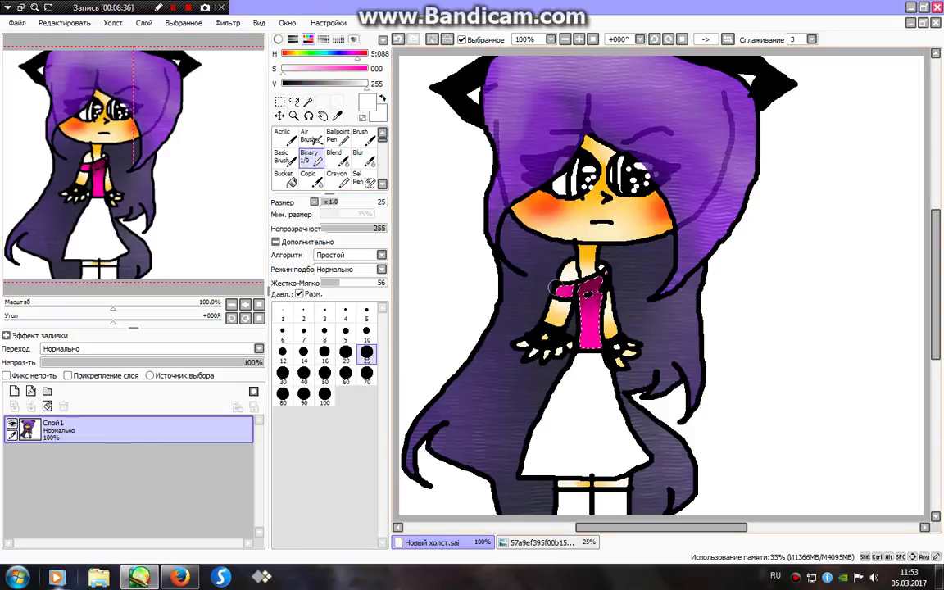
drag(554, 285, 571, 324)
click(358, 156)
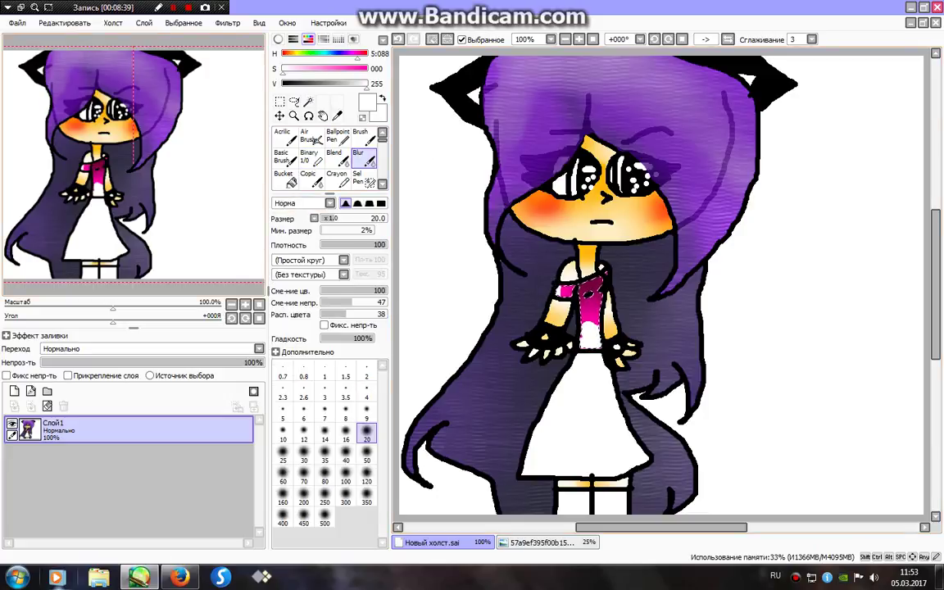
drag(594, 329, 580, 325)
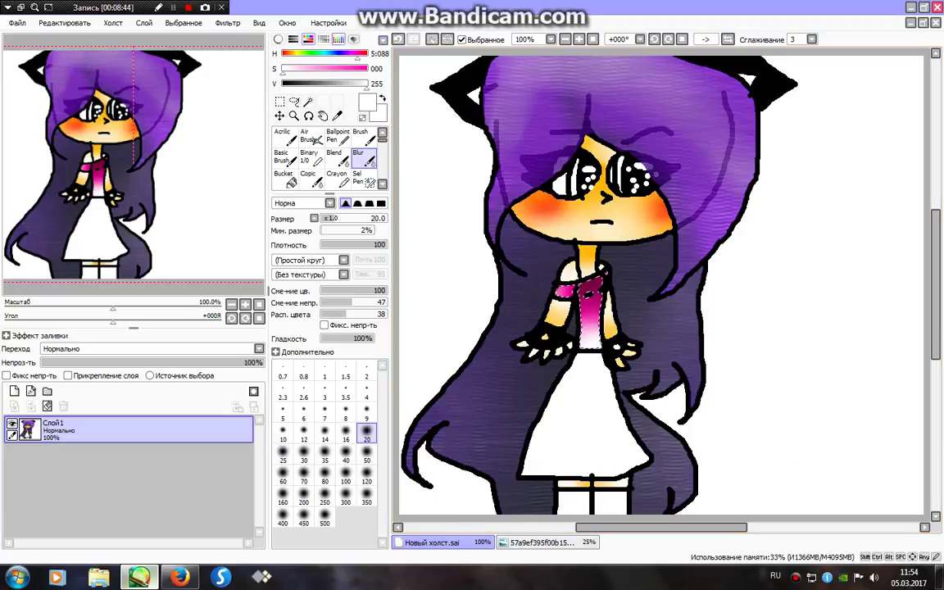
click(432, 39)
- Select the skirt with the Magic Wand and paint it bright violet (S 255, V 255) with the size 70 Binary pen
click(308, 102)
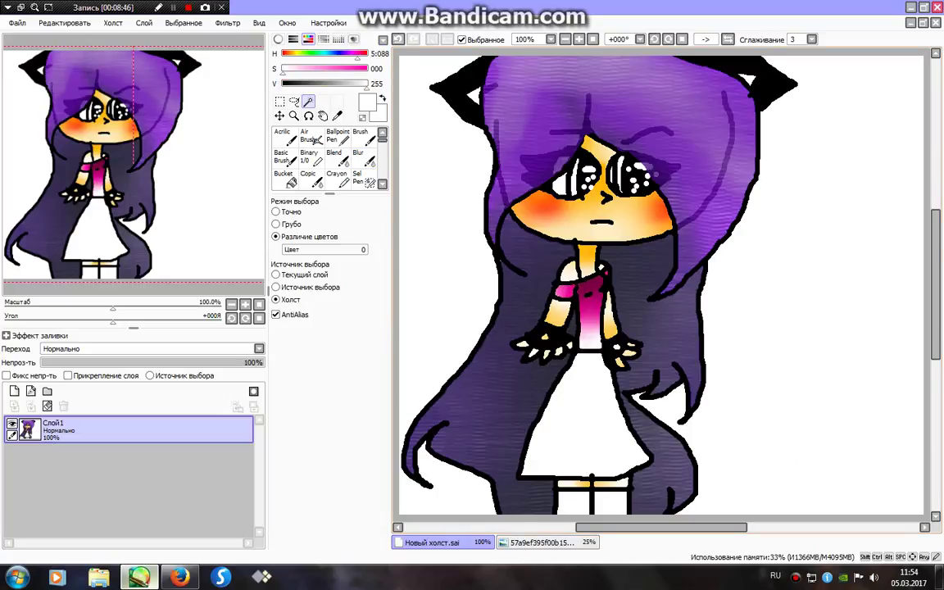
click(573, 422)
click(311, 158)
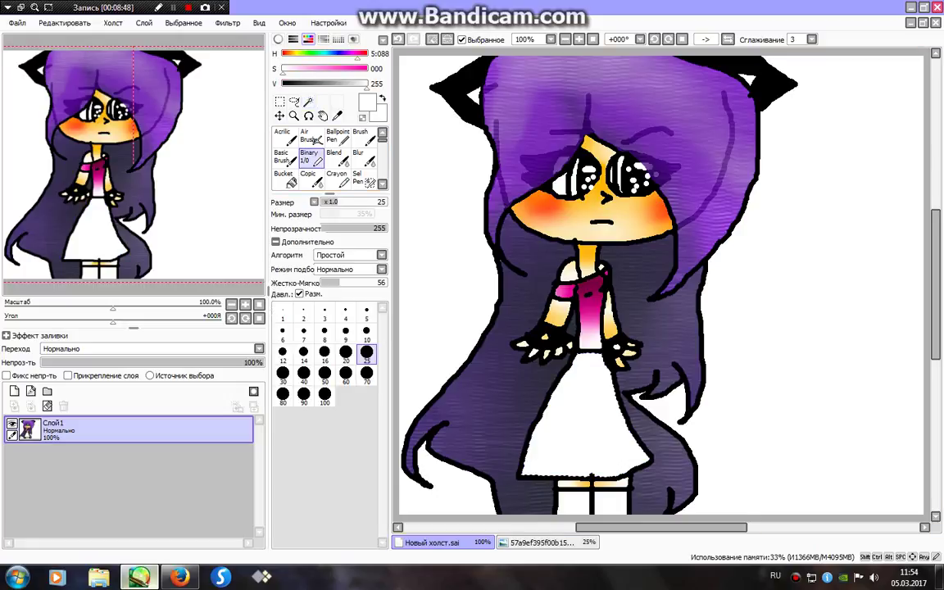
click(365, 69)
click(367, 375)
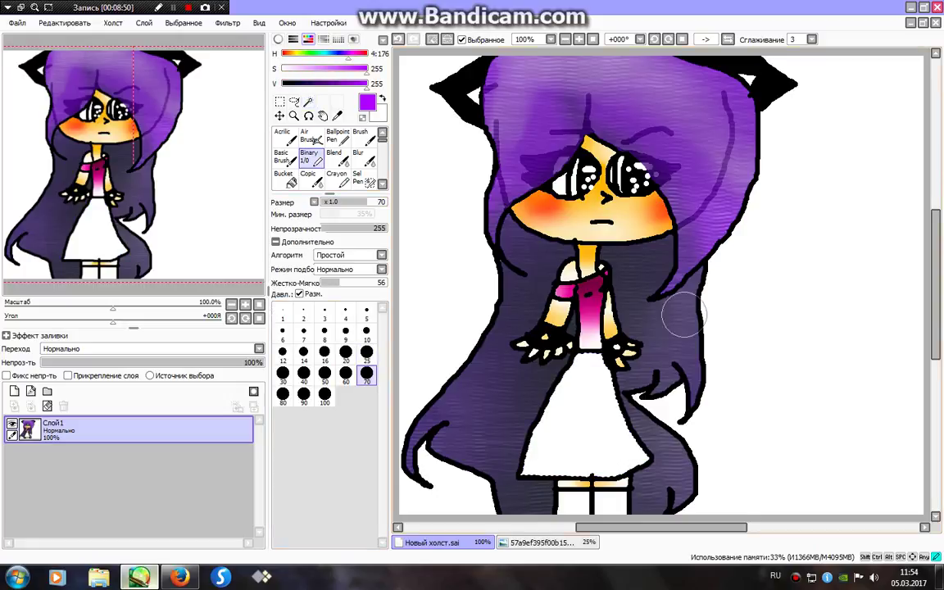
mouse_move(629, 354)
mouse_down()
mouse_move(548, 403)
mouse_move(646, 483)
mouse_up()
- Paint a dark violet shadow (V 144) along the skirt's right side and soften it with the size 20 Blur brush
click(331, 84)
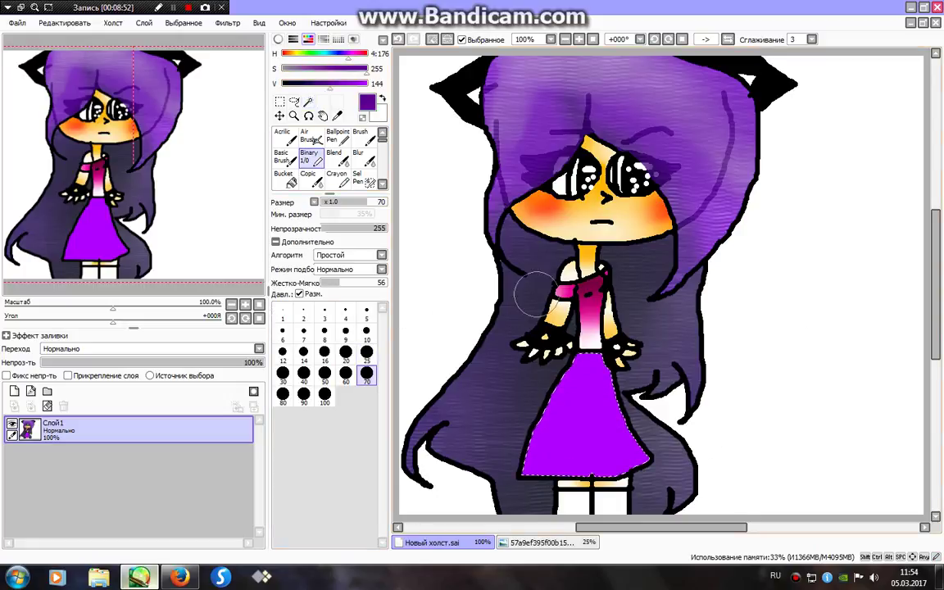
drag(602, 344, 566, 442)
click(358, 157)
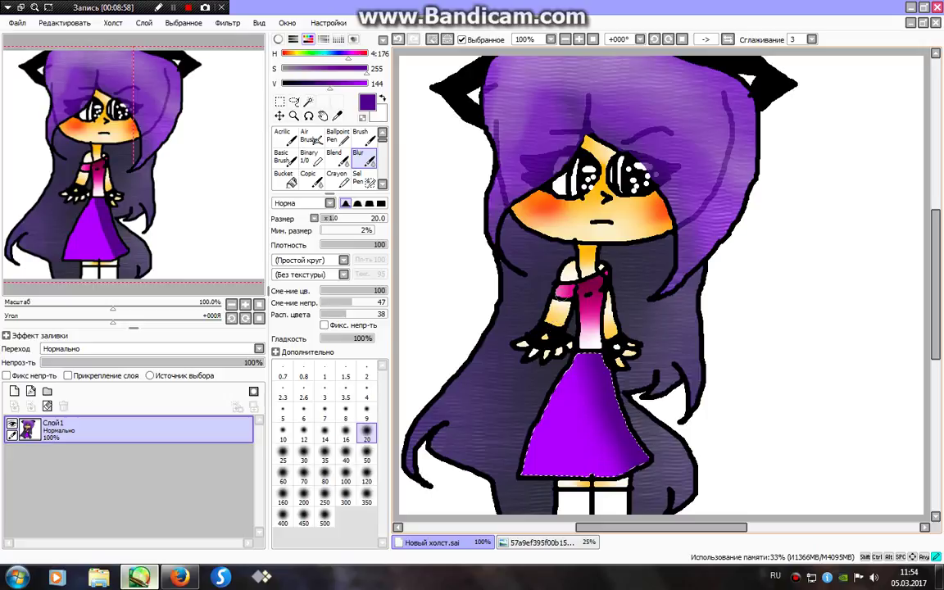
- Paint a white highlight on the skirt's left side, blend it with Blur at size 20 and then 50, and clear the selection
click(310, 157)
click(367, 83)
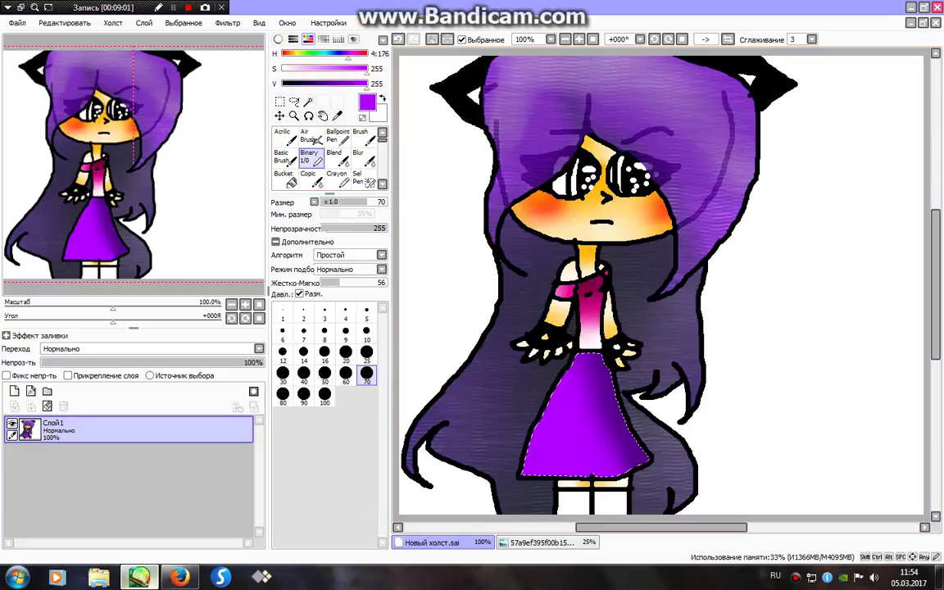
click(282, 69)
drag(530, 402, 531, 493)
click(361, 158)
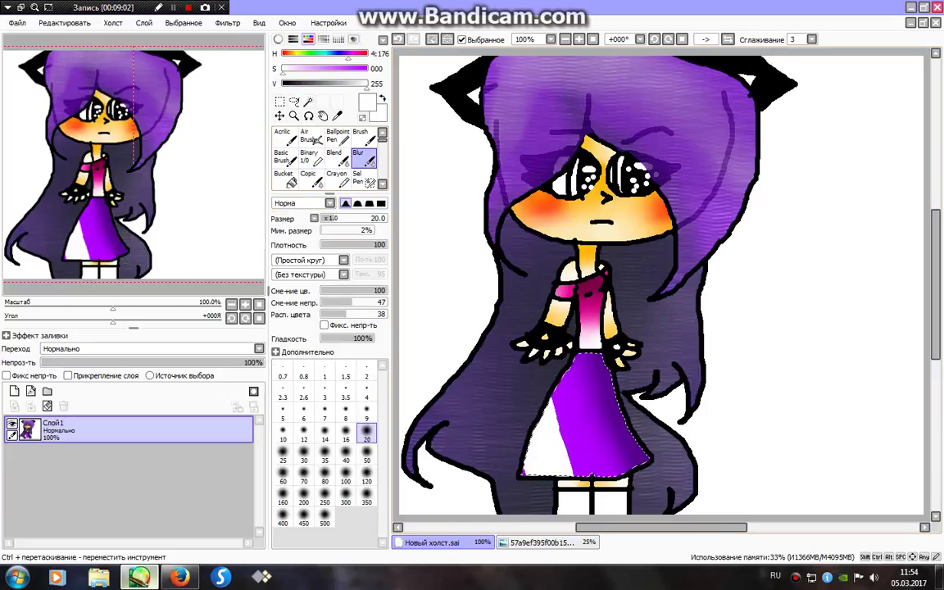
drag(554, 395, 574, 474)
click(367, 460)
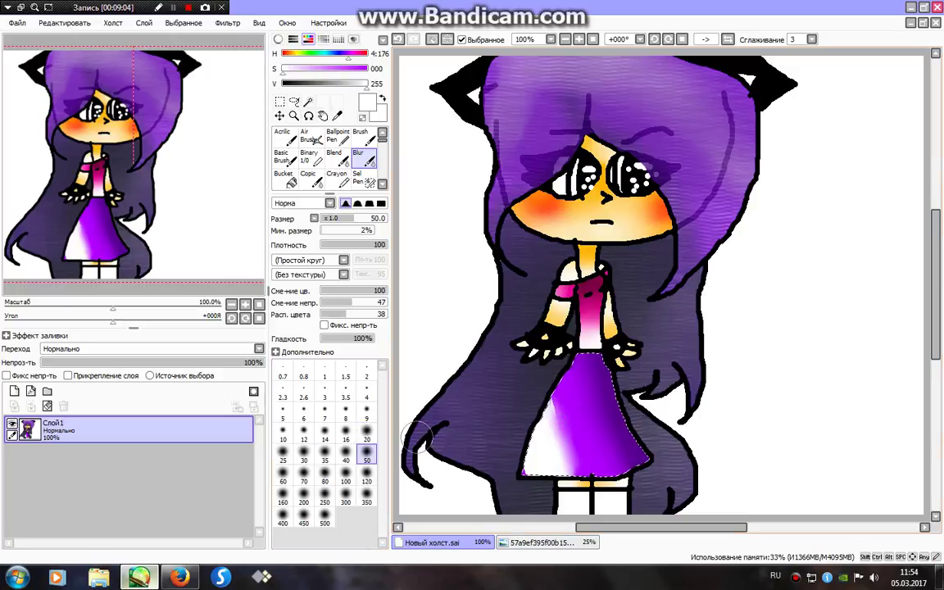
mouse_move(500, 373)
mouse_down()
mouse_move(517, 410)
mouse_move(513, 426)
mouse_up()
mouse_move(450, 470)
mouse_down()
mouse_move(484, 447)
mouse_move(486, 419)
mouse_move(694, 346)
mouse_move(514, 441)
mouse_move(545, 454)
mouse_move(704, 424)
mouse_move(655, 449)
mouse_up()
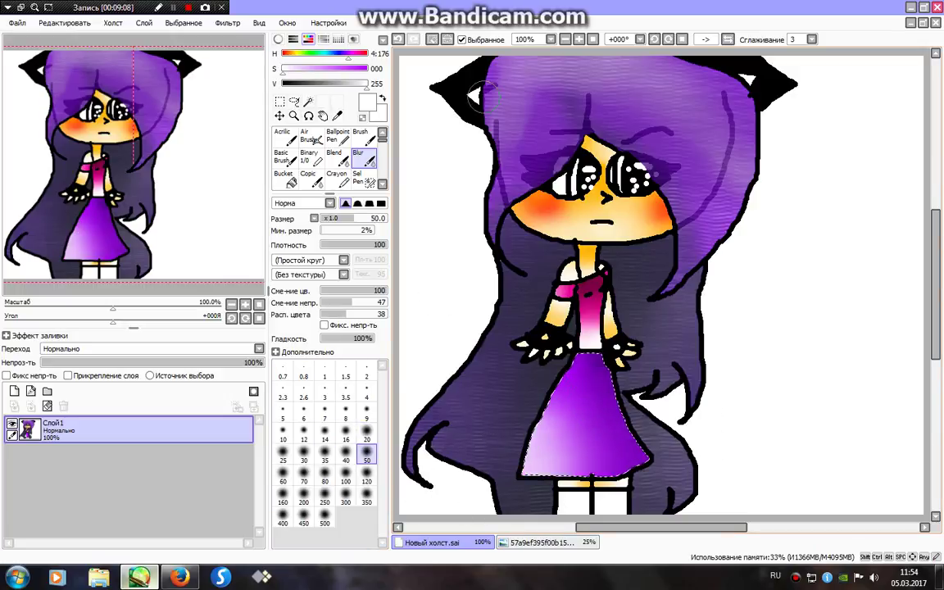
click(433, 40)
- Fill both stockings with dark grey (V 34) using the Bucket
click(286, 179)
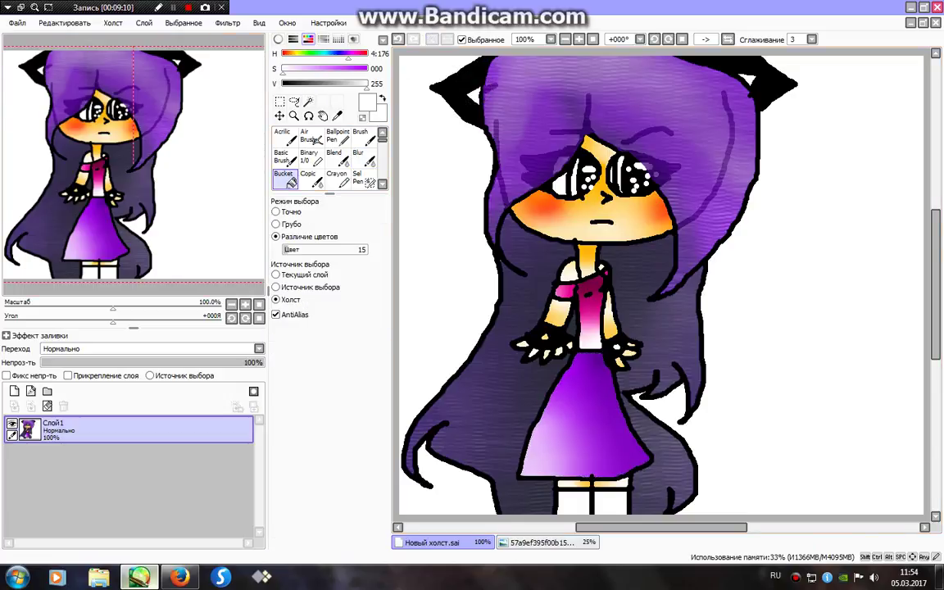
click(292, 85)
click(576, 502)
click(610, 502)
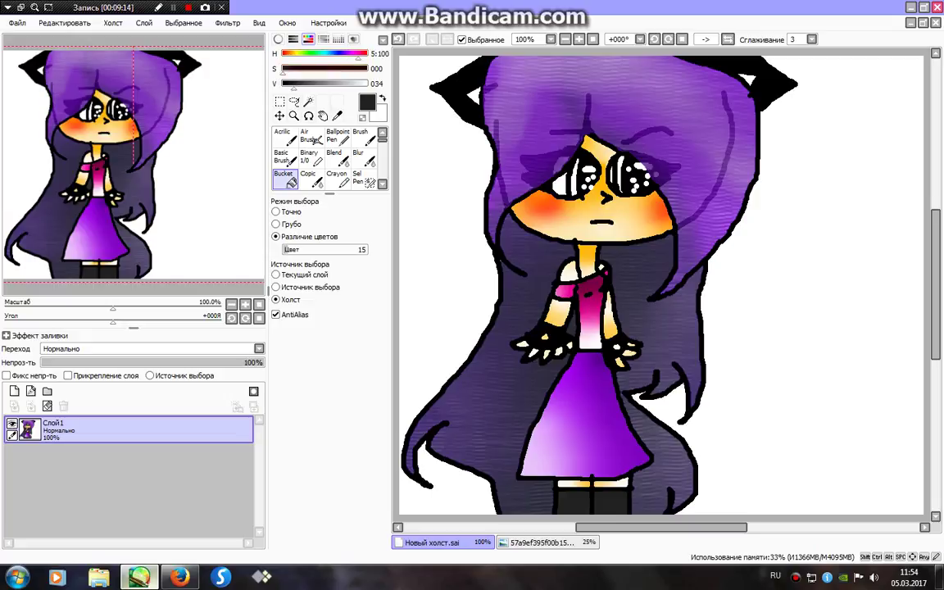
- Fill the insides of both ears with pale pink (S 48, V 255)
click(367, 69)
click(299, 69)
click(366, 84)
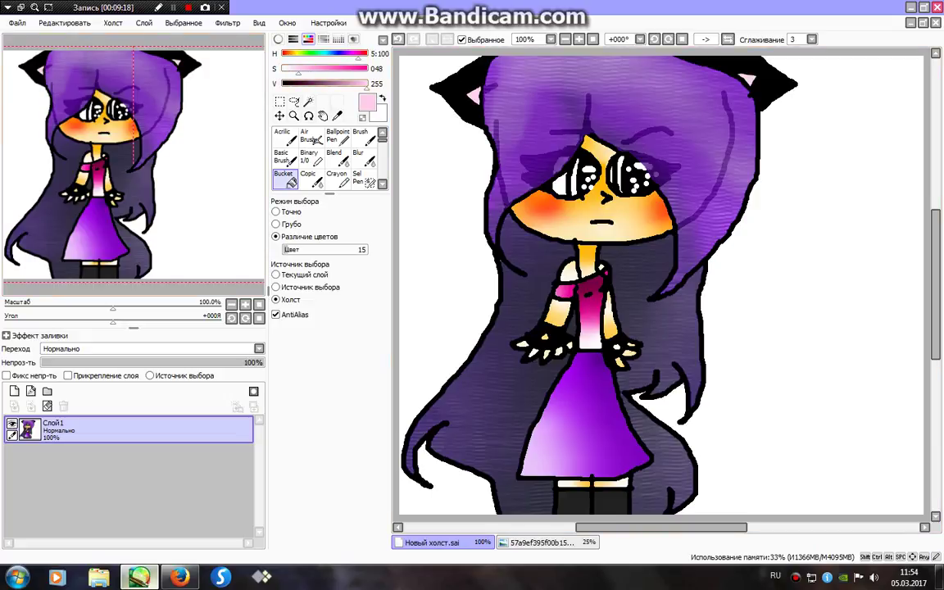
key(shift+F12)
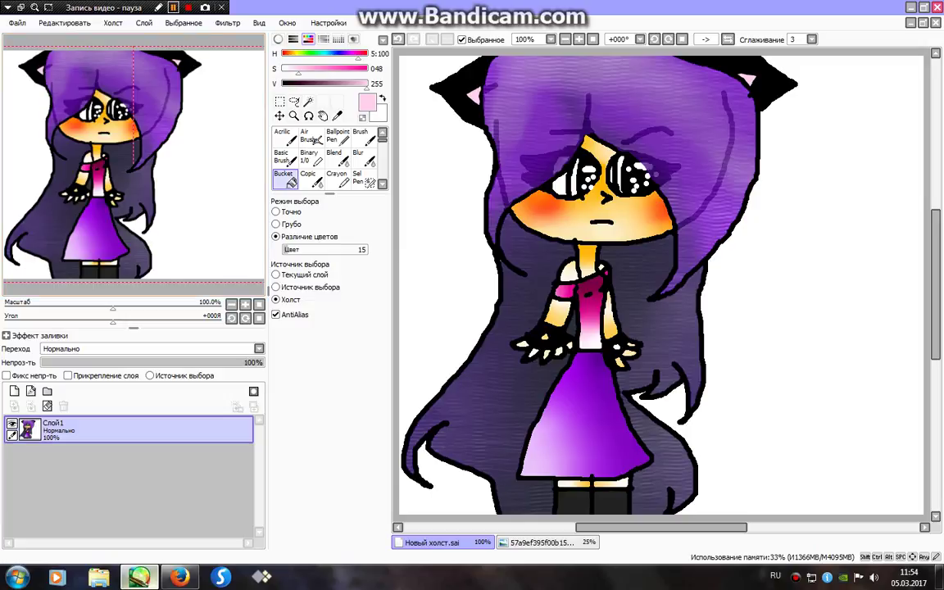
- Select the inner ears, add bright pink and white accents with the size 10 Binary pen, soften them with Blur, and deselect
key(w)
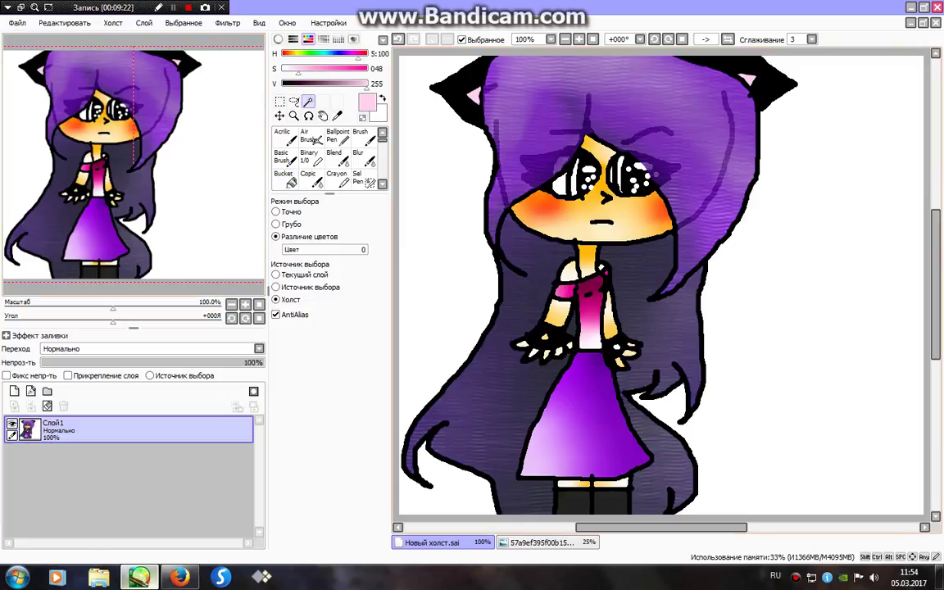
click(474, 96)
click(310, 158)
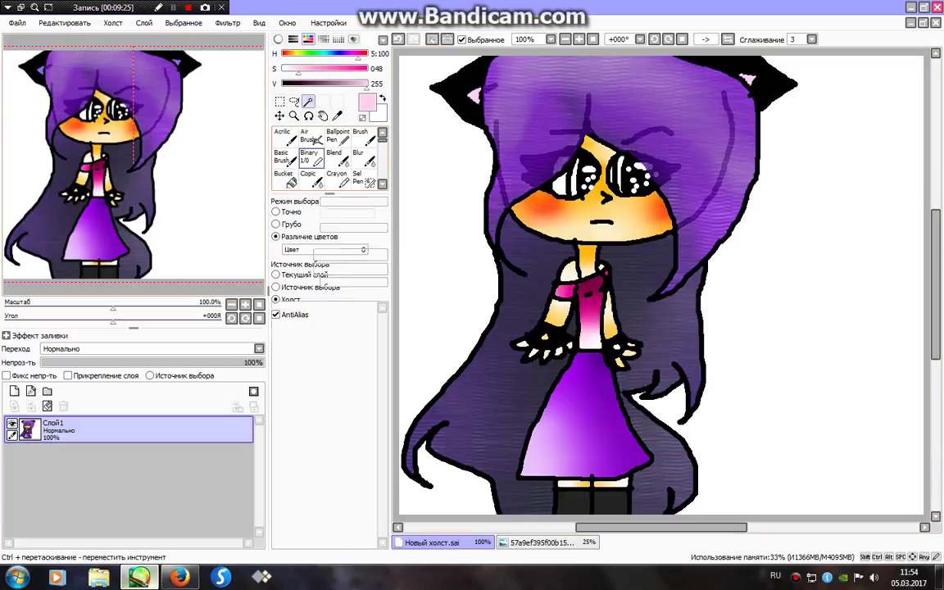
click(366, 69)
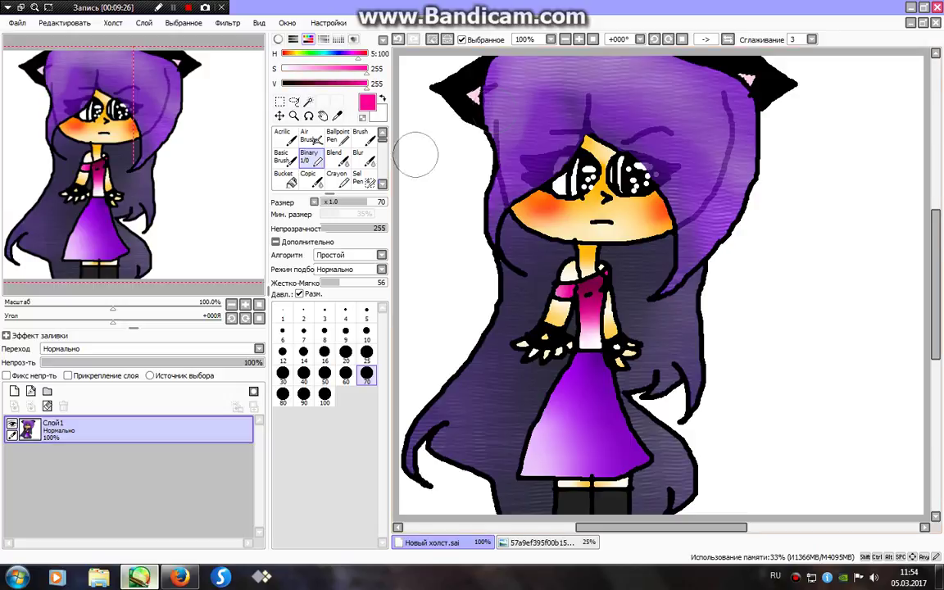
click(367, 331)
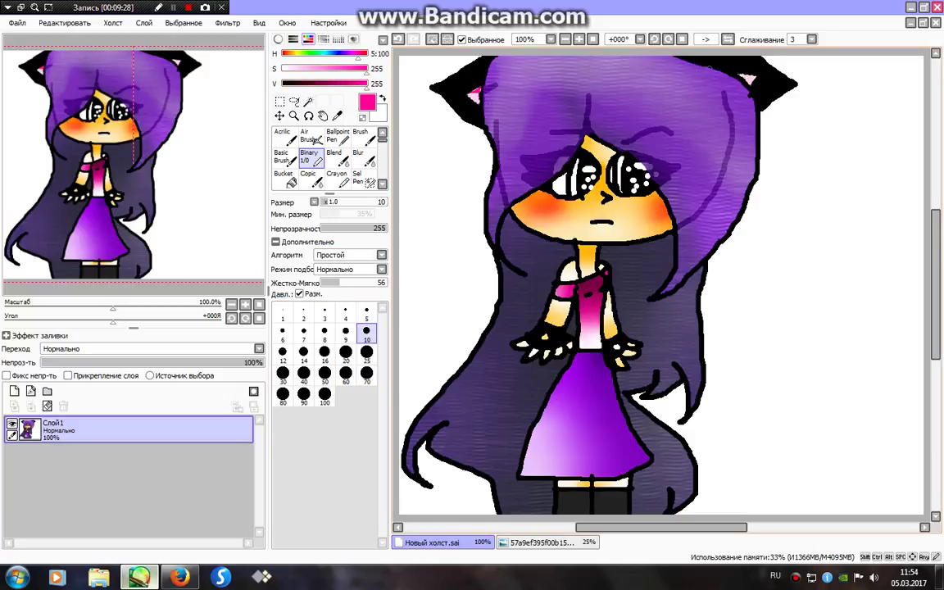
drag(303, 68, 282, 69)
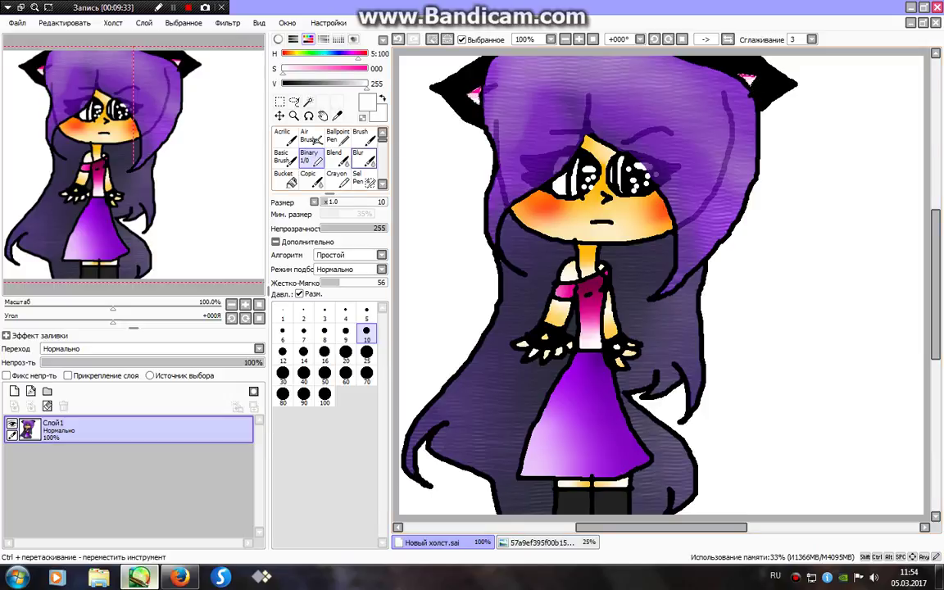
click(358, 155)
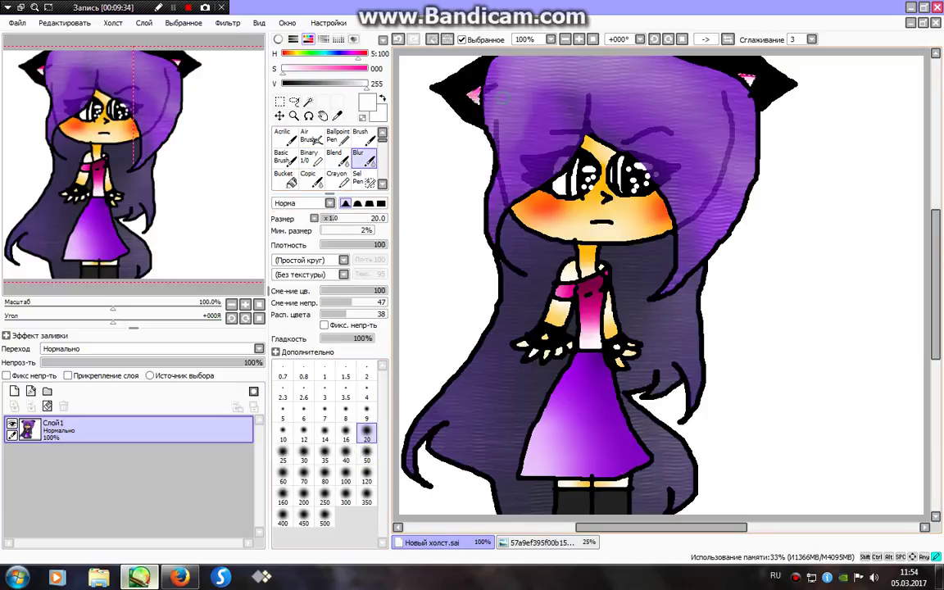
key(ctrl+d)
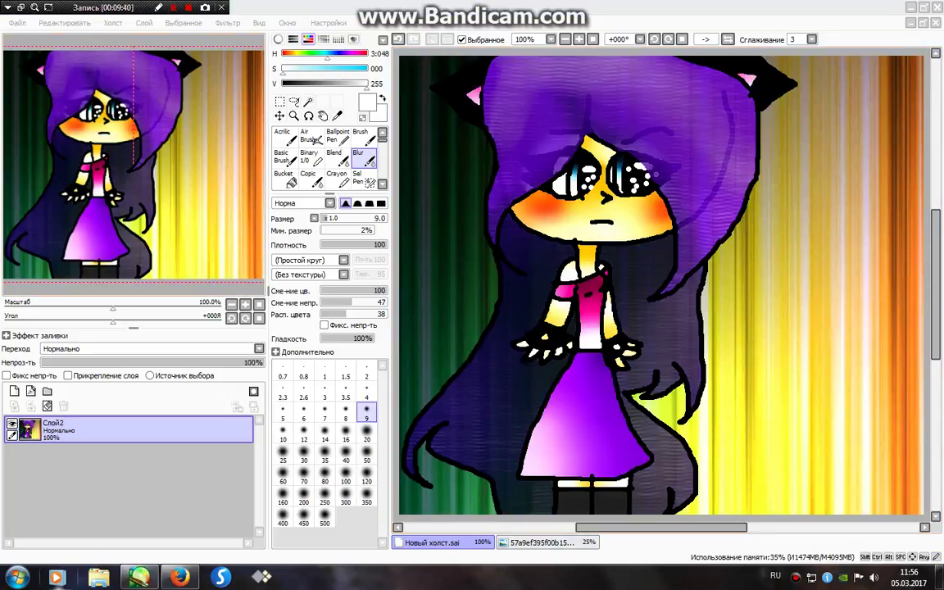
- Save the canvas in the Documents library as "Няшка Киска... ))))" in .sai format
click(16, 22)
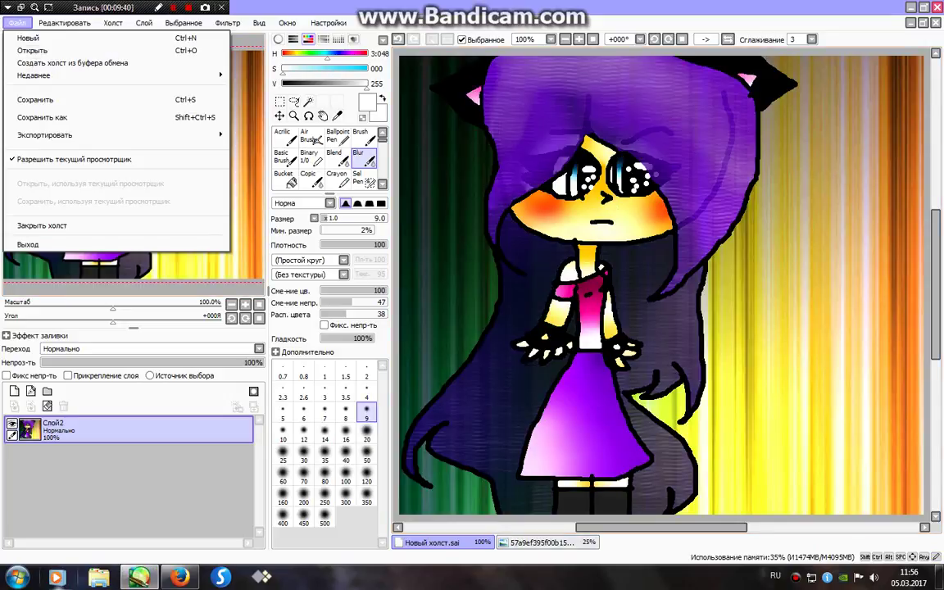
click(41, 89)
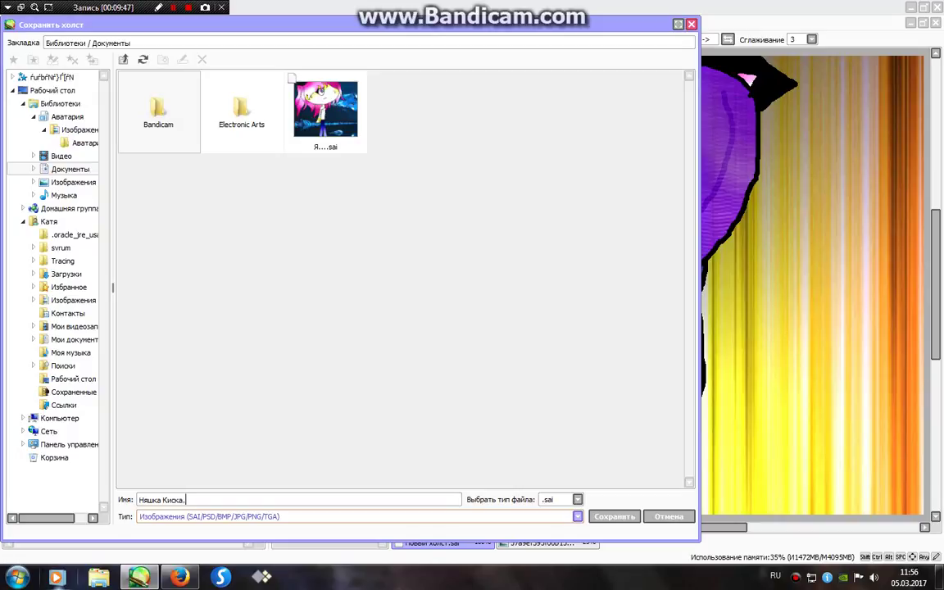
text(:)
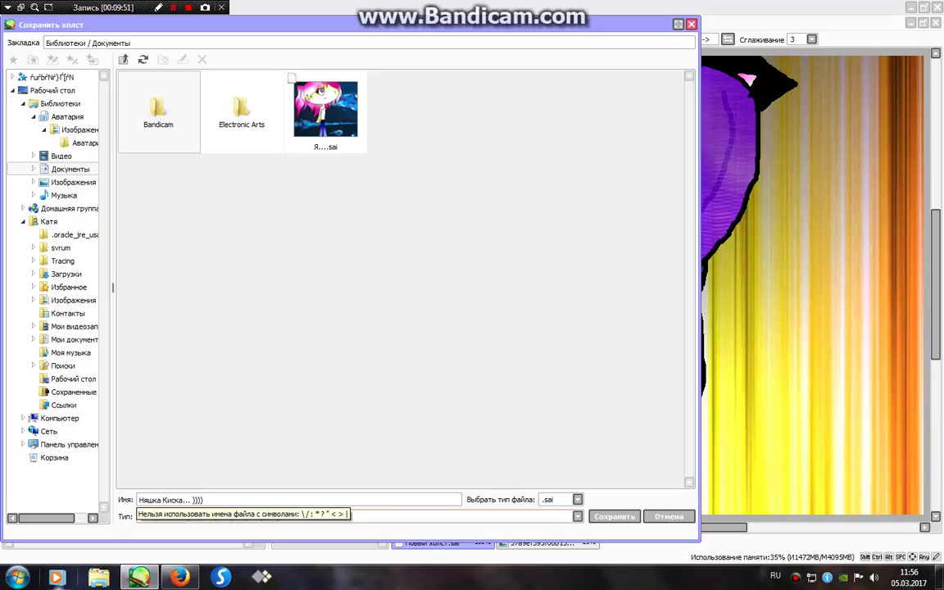
key(Escape)
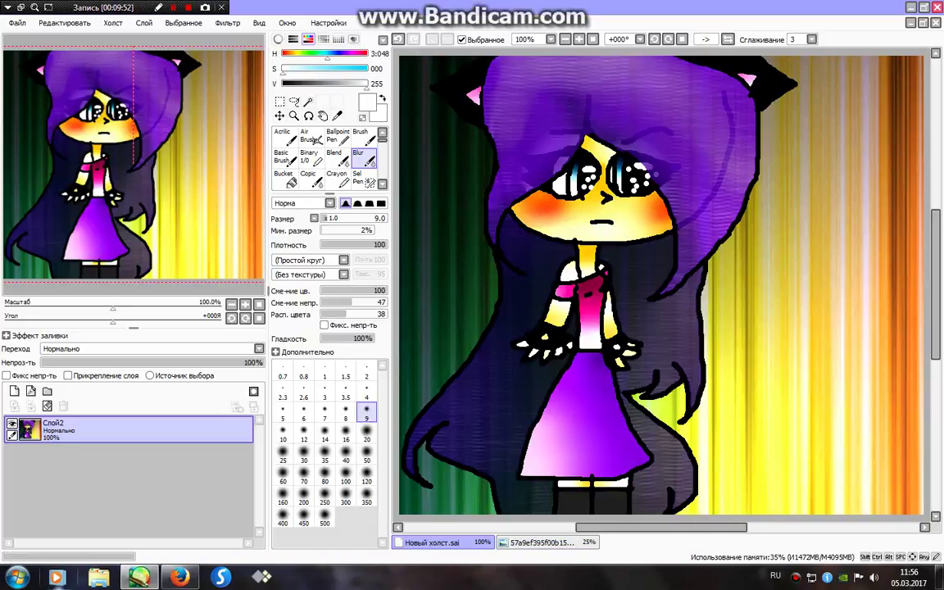